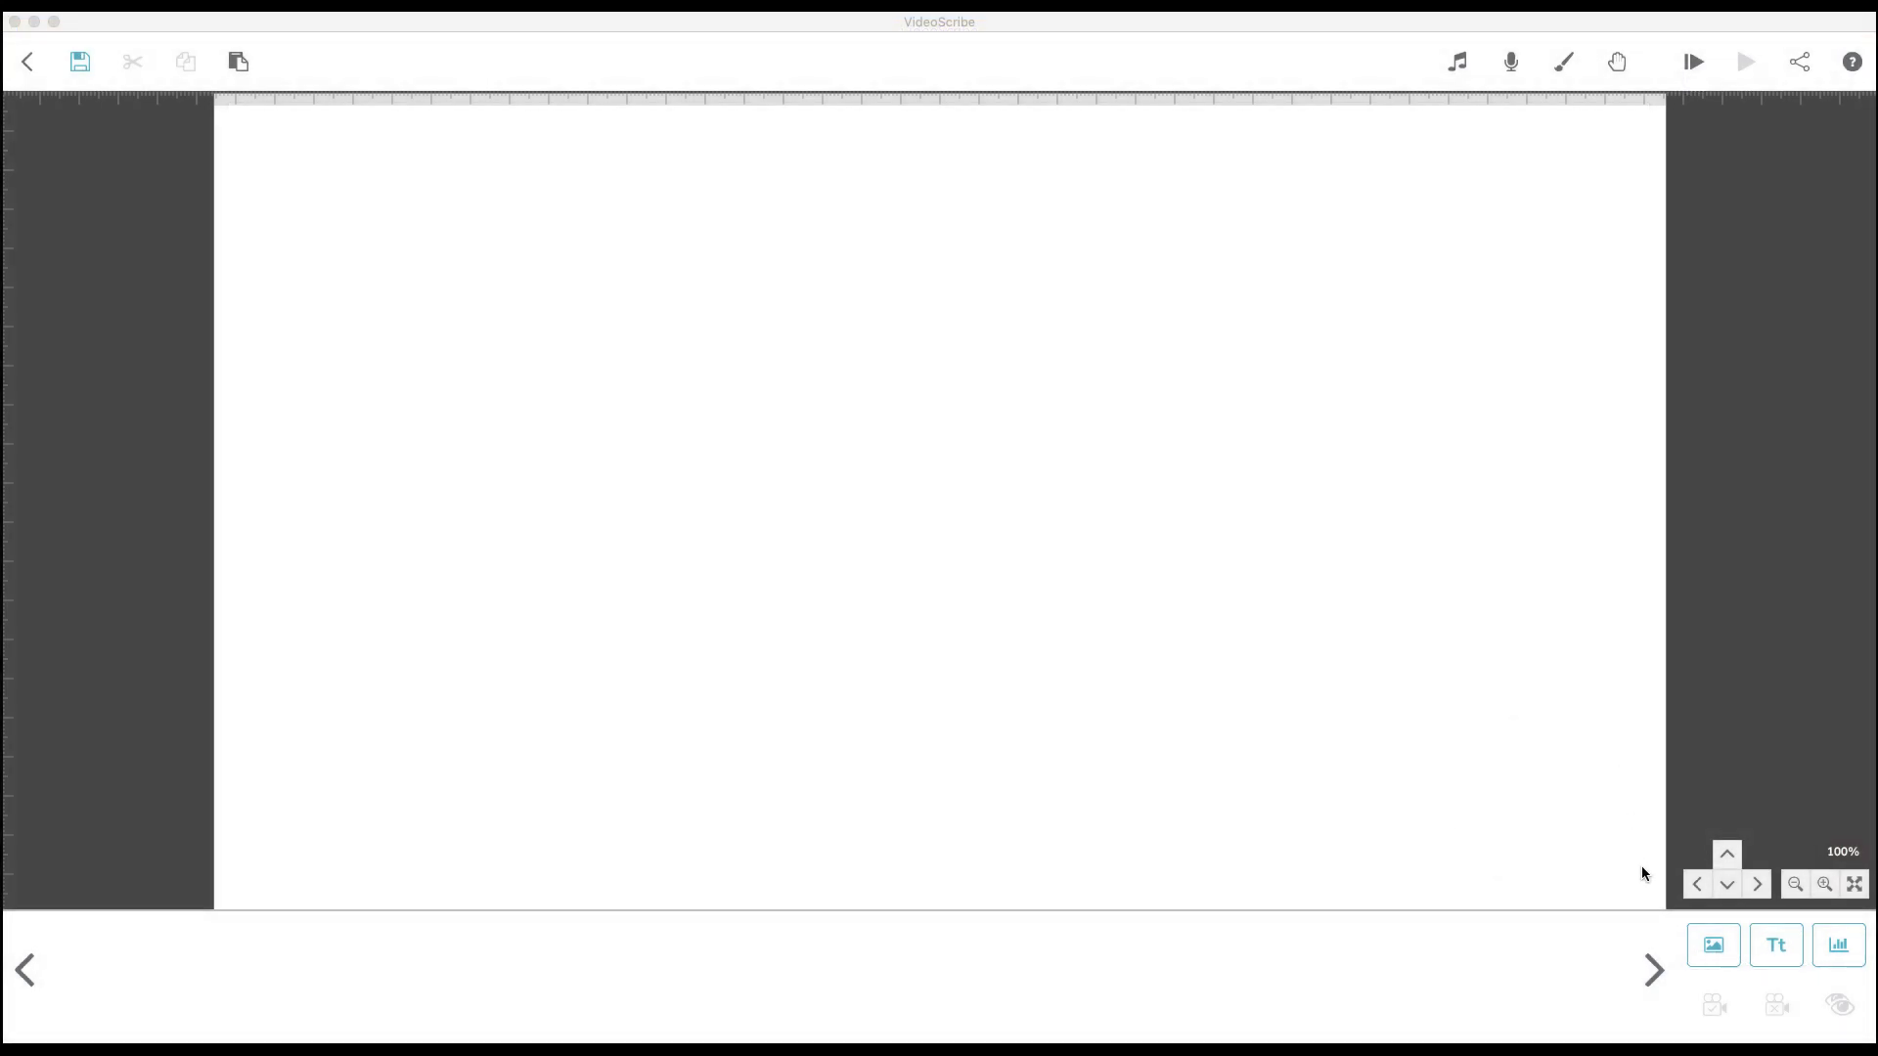
- Add the soccer ball from Recently Used and drag it to the canvas's lower-left corner
{"action": "left_click", "coordinate": [1714, 947]}
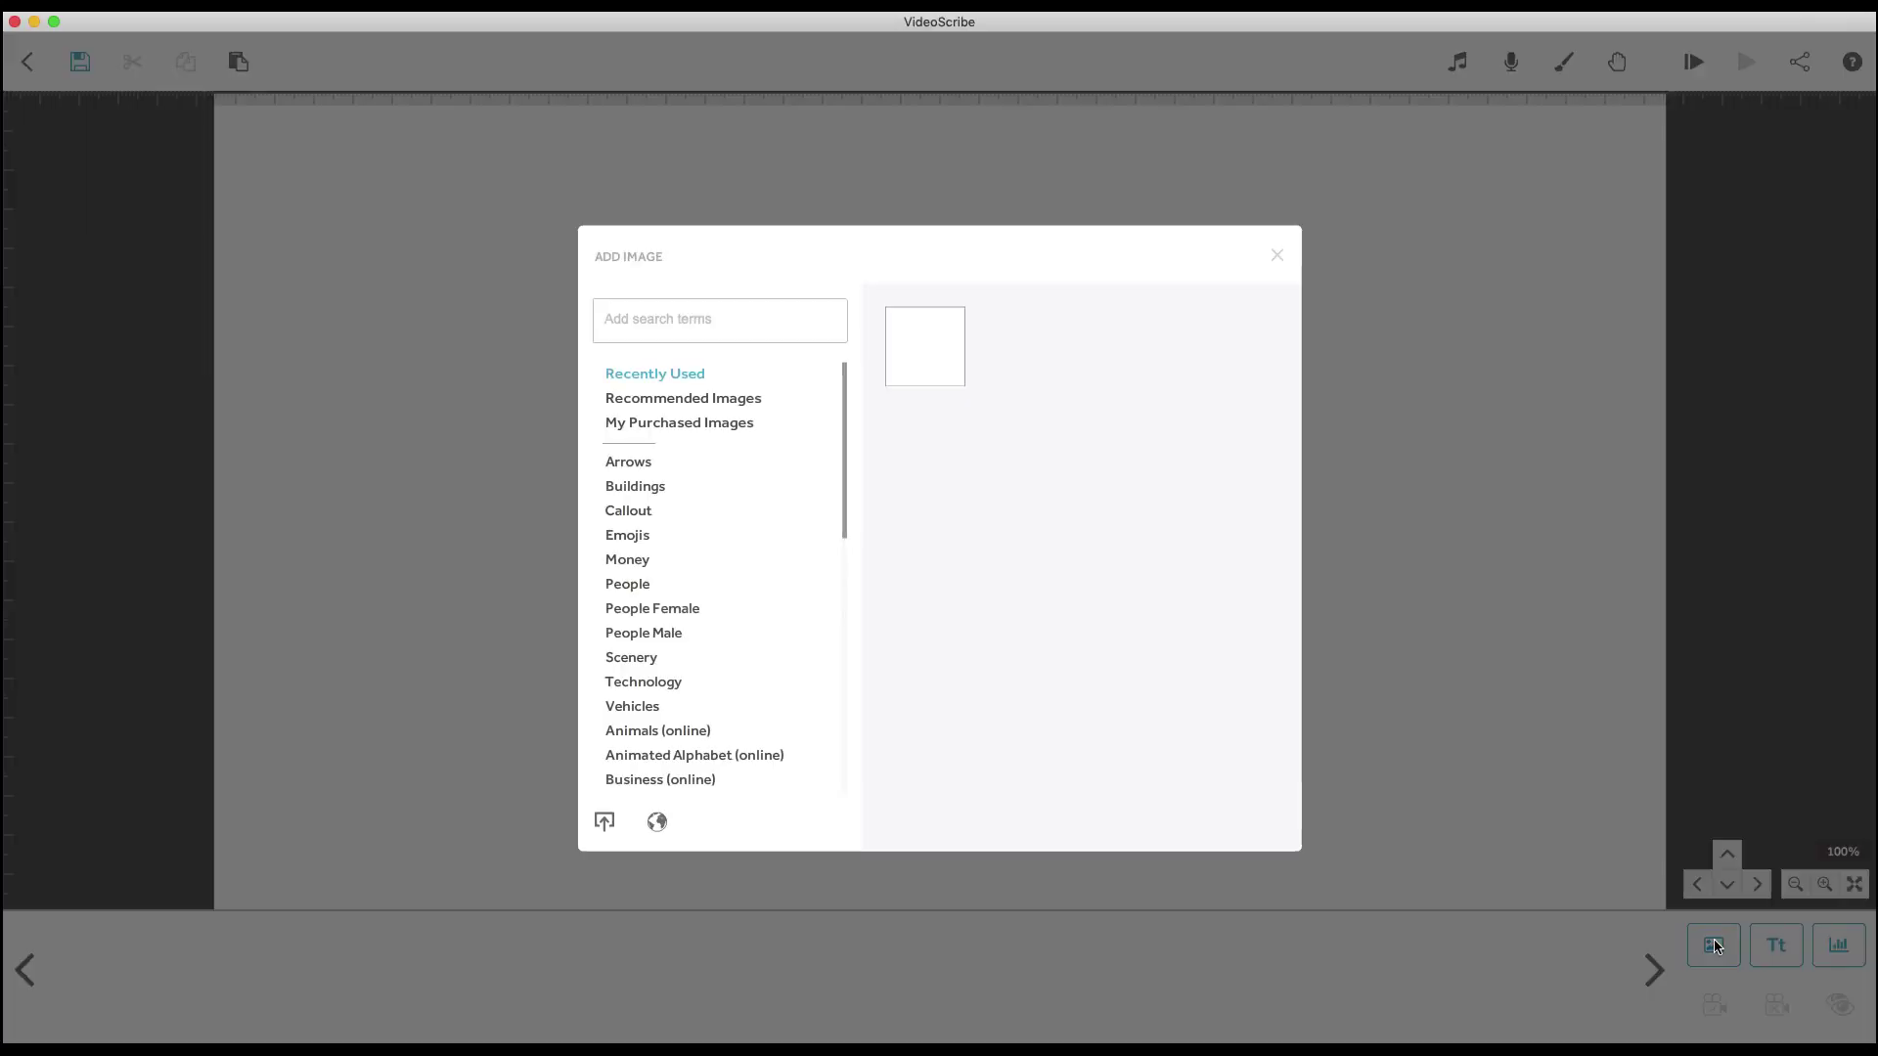
{"action": "left_click", "coordinate": [953, 391]}
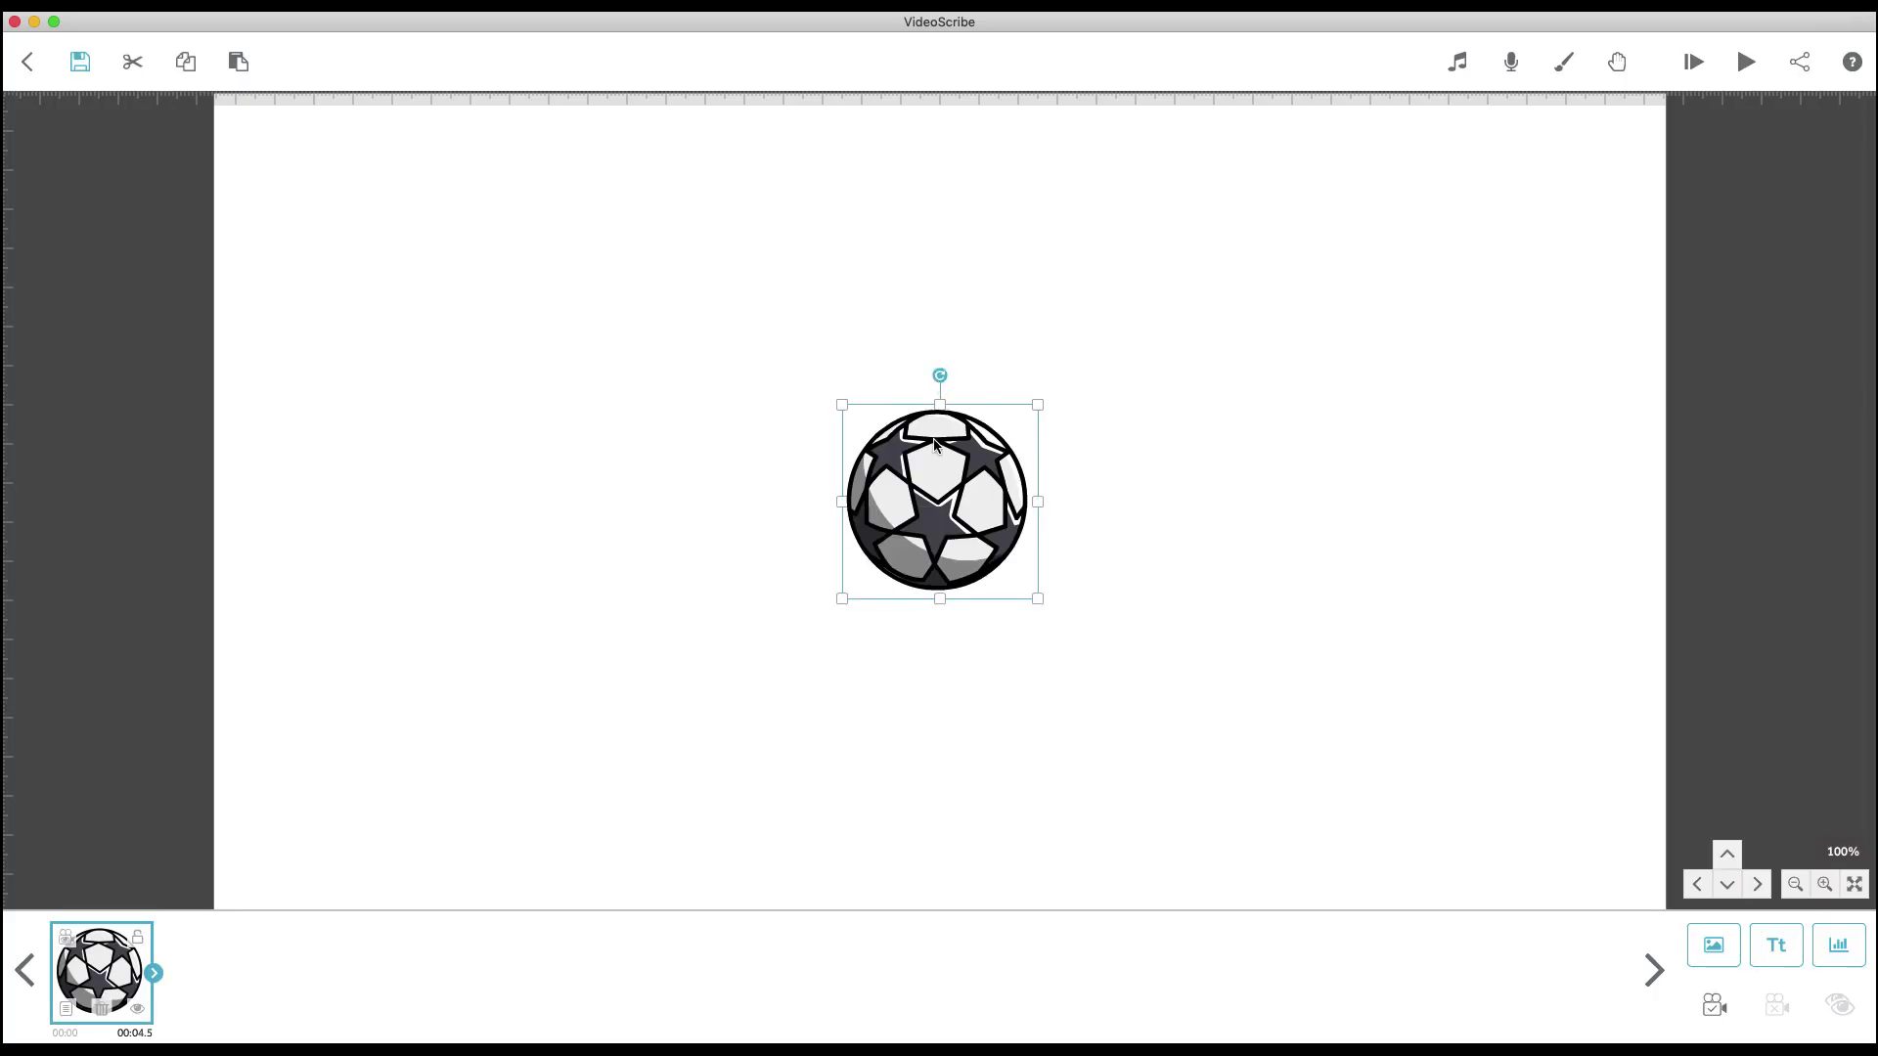
{"action": "mouse_move", "coordinate": [937, 448]}
{"action": "left_mouse_down"}
{"action": "mouse_move", "coordinate": [473, 661]}
{"action": "mouse_move", "coordinate": [474, 701]}
{"action": "left_mouse_up"}
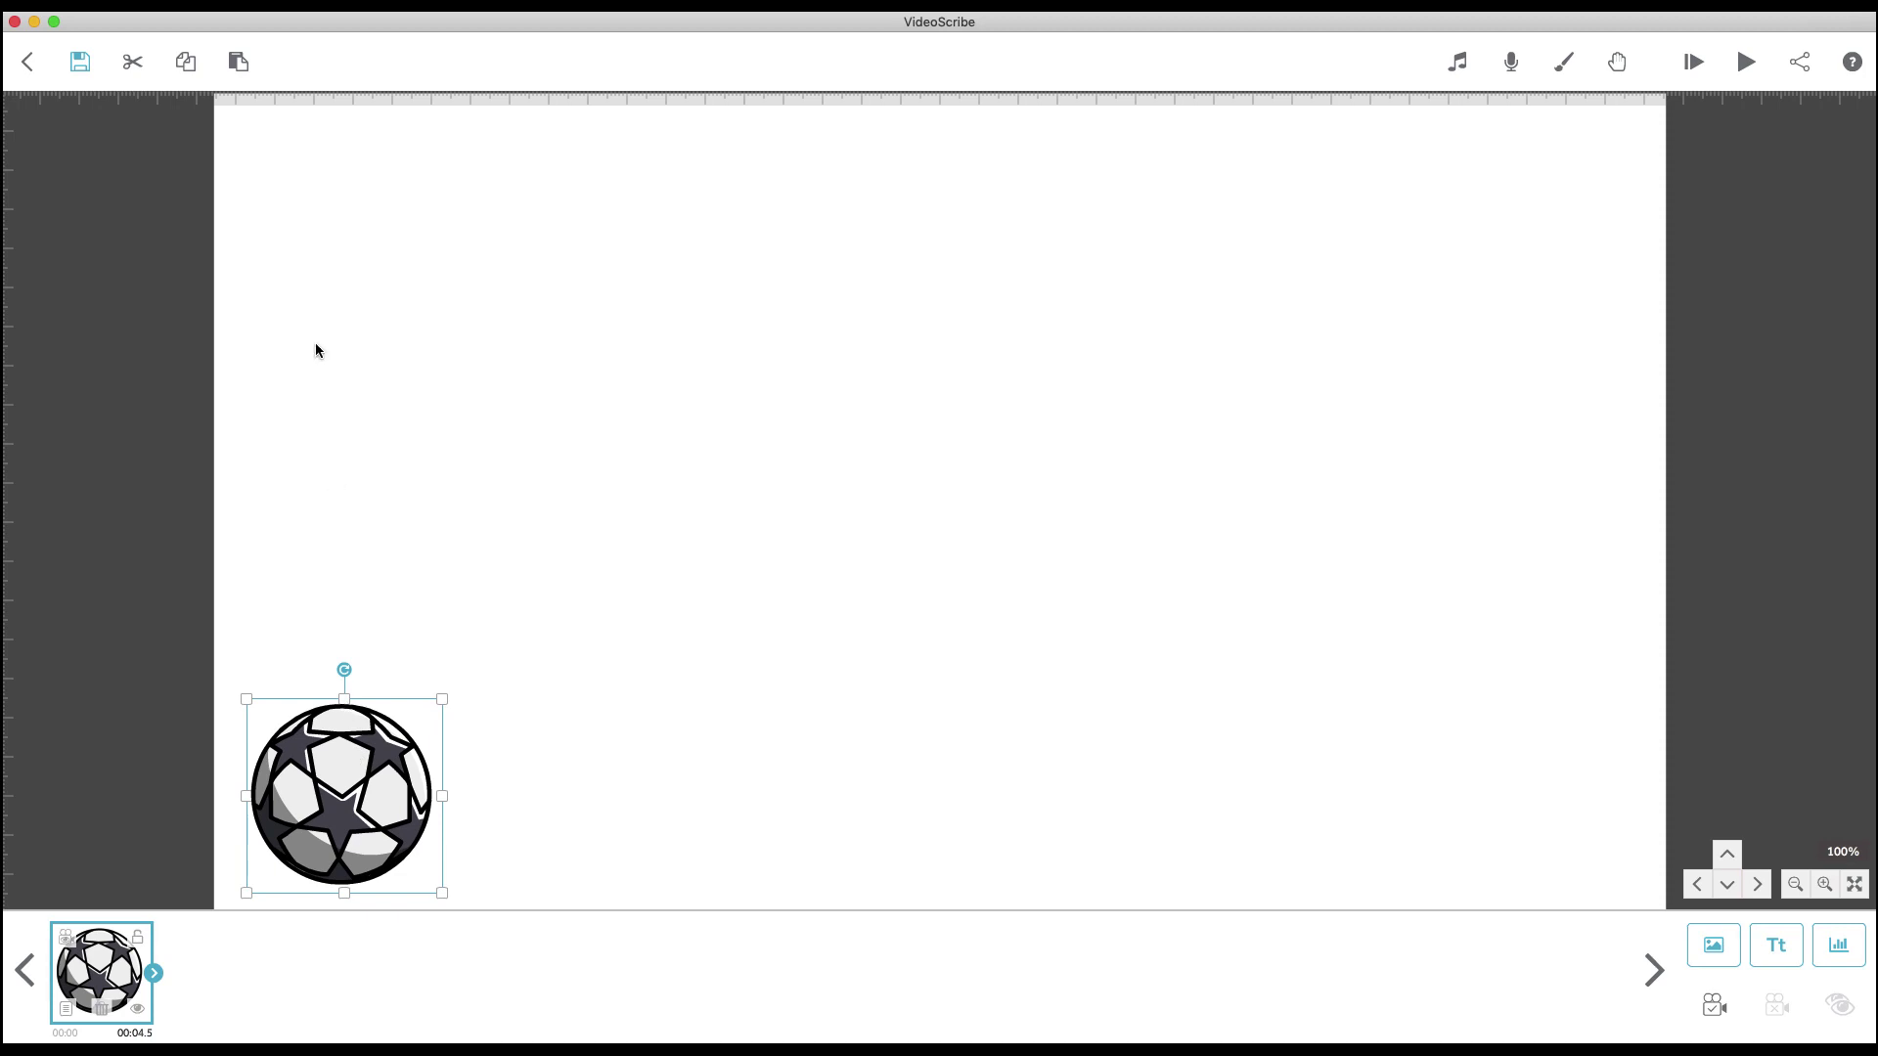
- Paste a copy of the soccer ball and drag it to the lower-right corner
{"action": "left_click", "coordinate": [235, 62]}
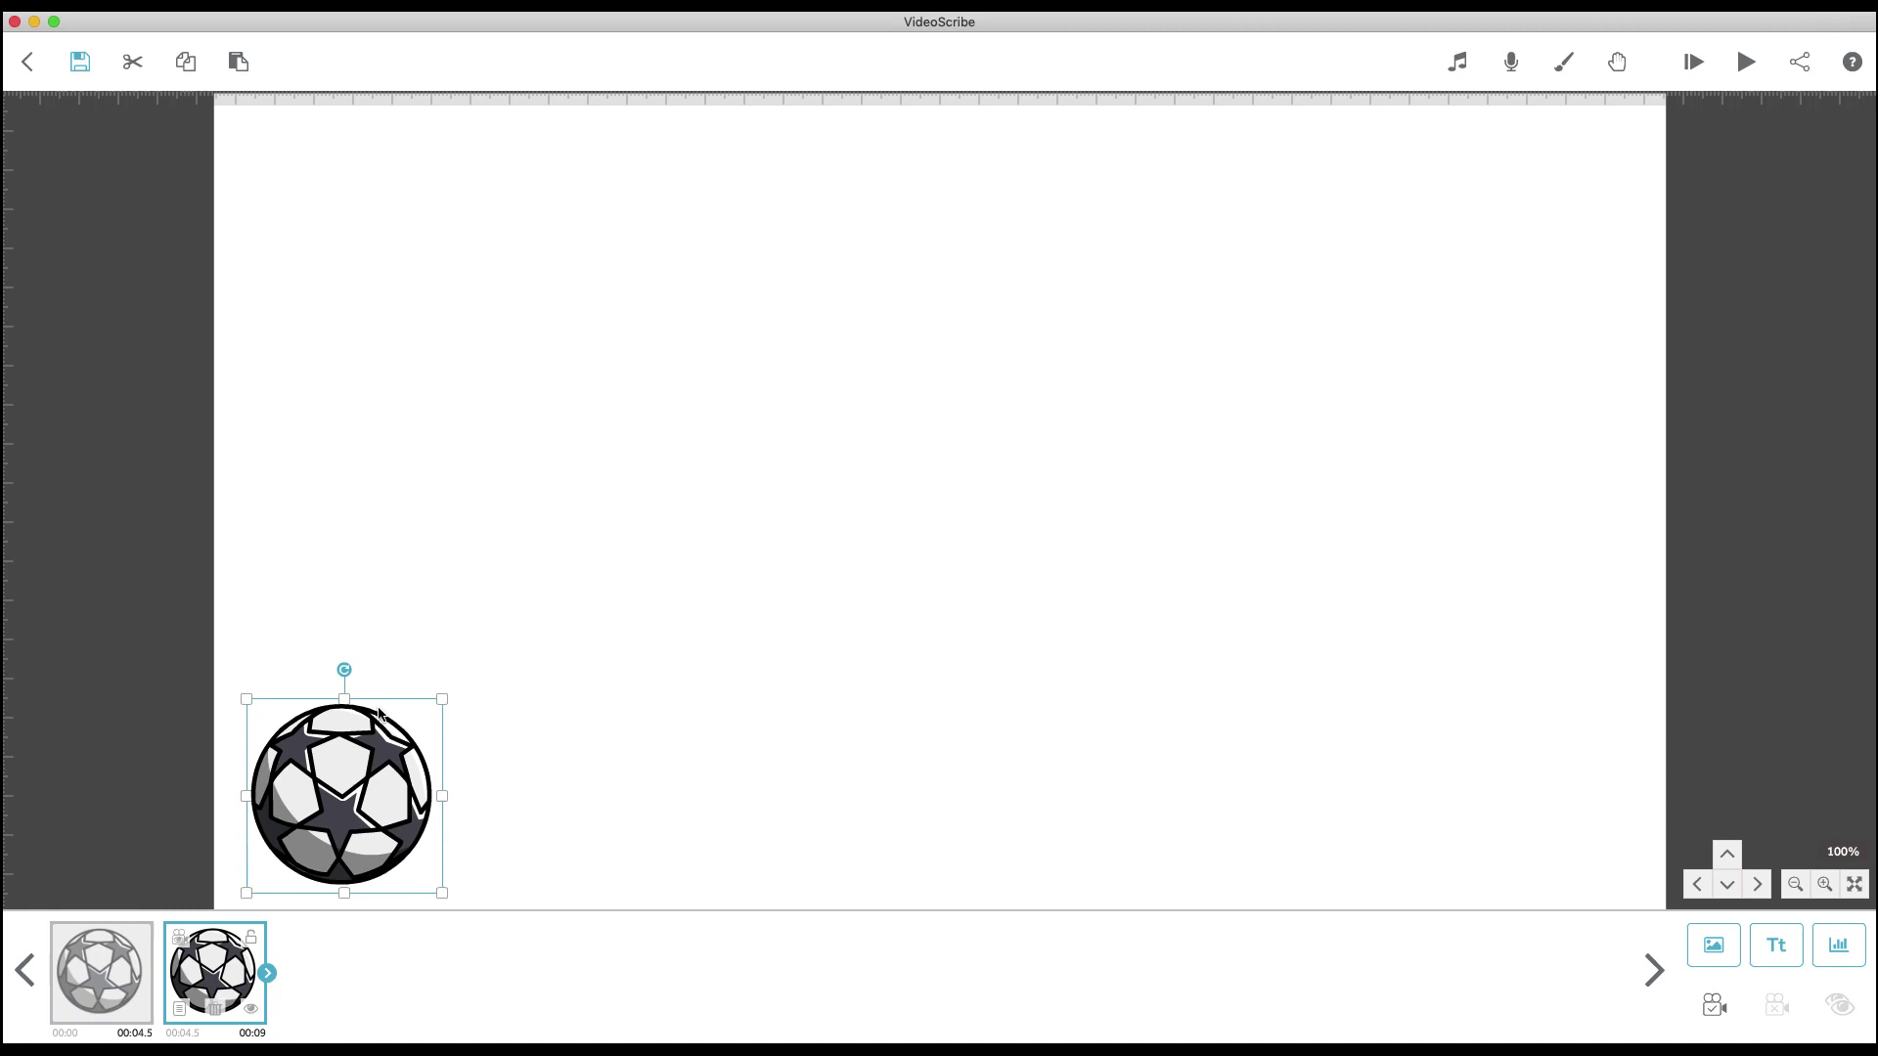
{"action": "mouse_move", "coordinate": [378, 715]}
{"action": "left_mouse_down"}
{"action": "mouse_move", "coordinate": [1264, 697]}
{"action": "mouse_move", "coordinate": [1542, 766]}
{"action": "left_mouse_up"}
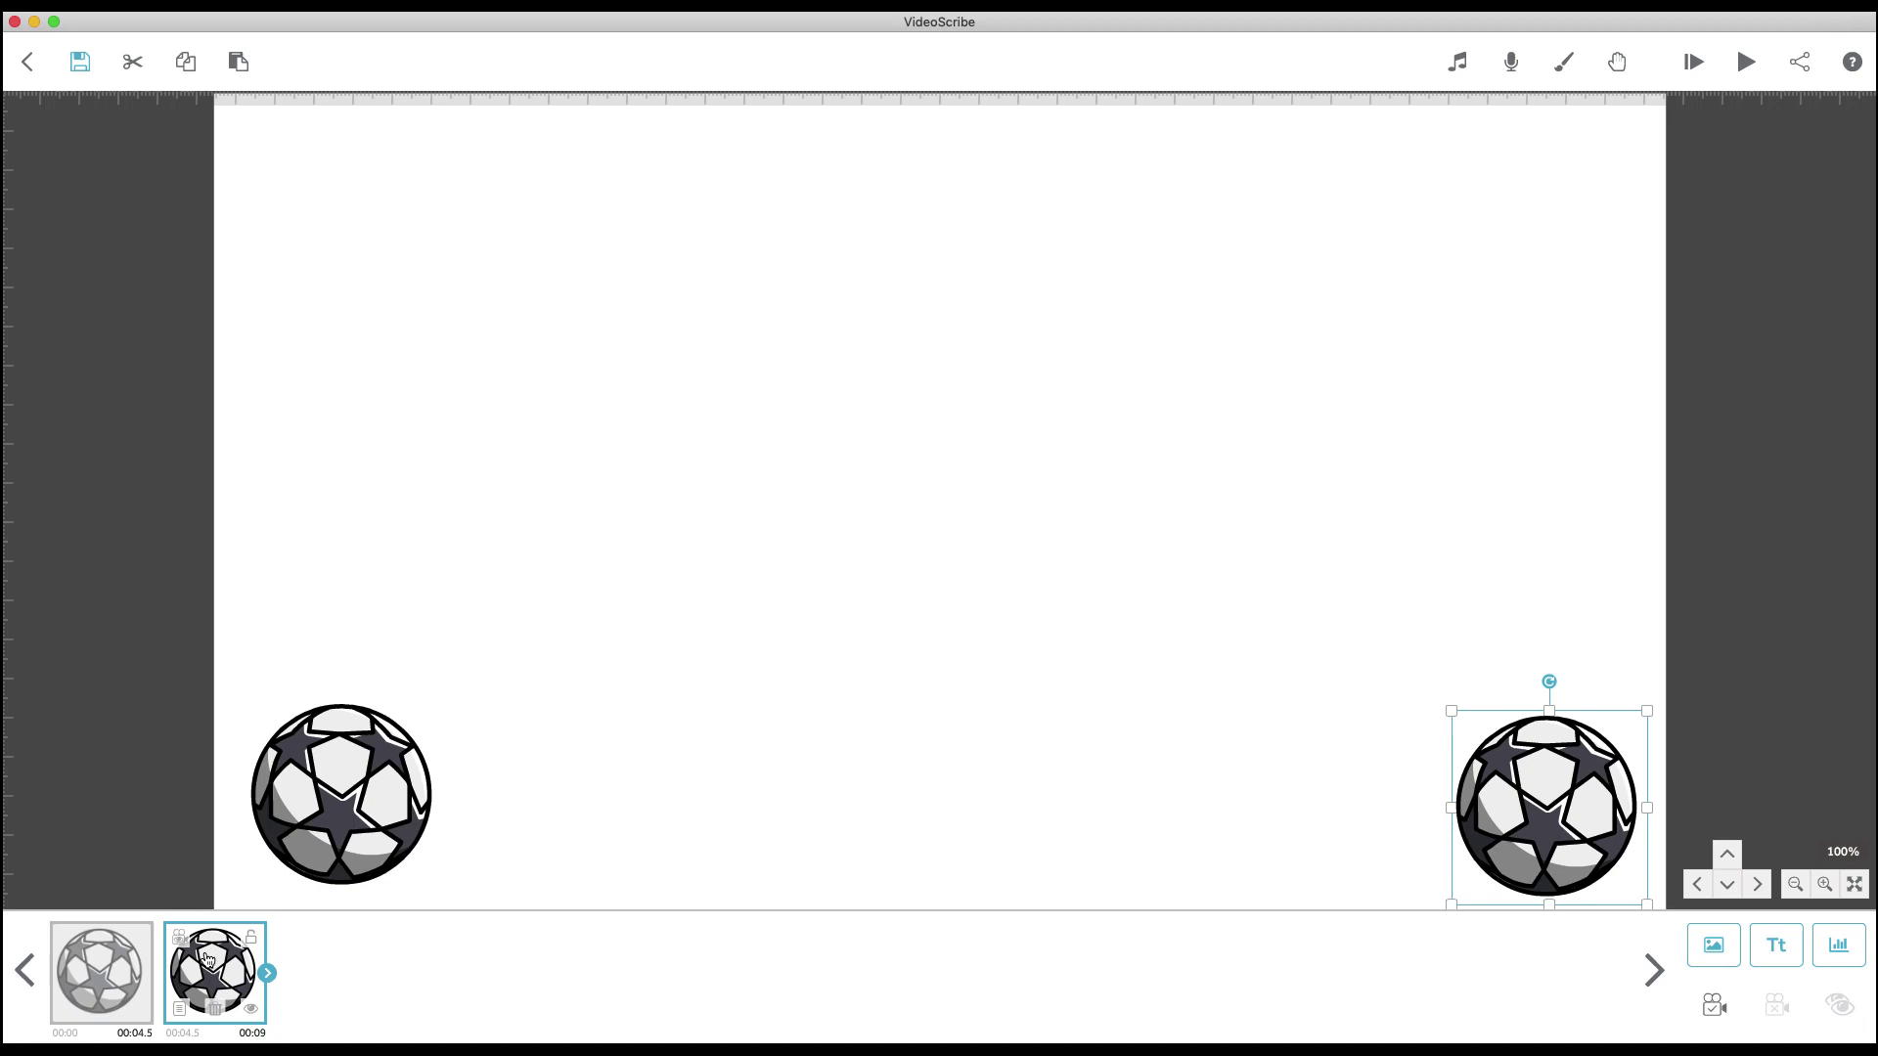
- Set one camera view framing both soccer balls, then select the first ball's timeline element
{"action": "left_click", "coordinate": [115, 962], "text": "shift"}
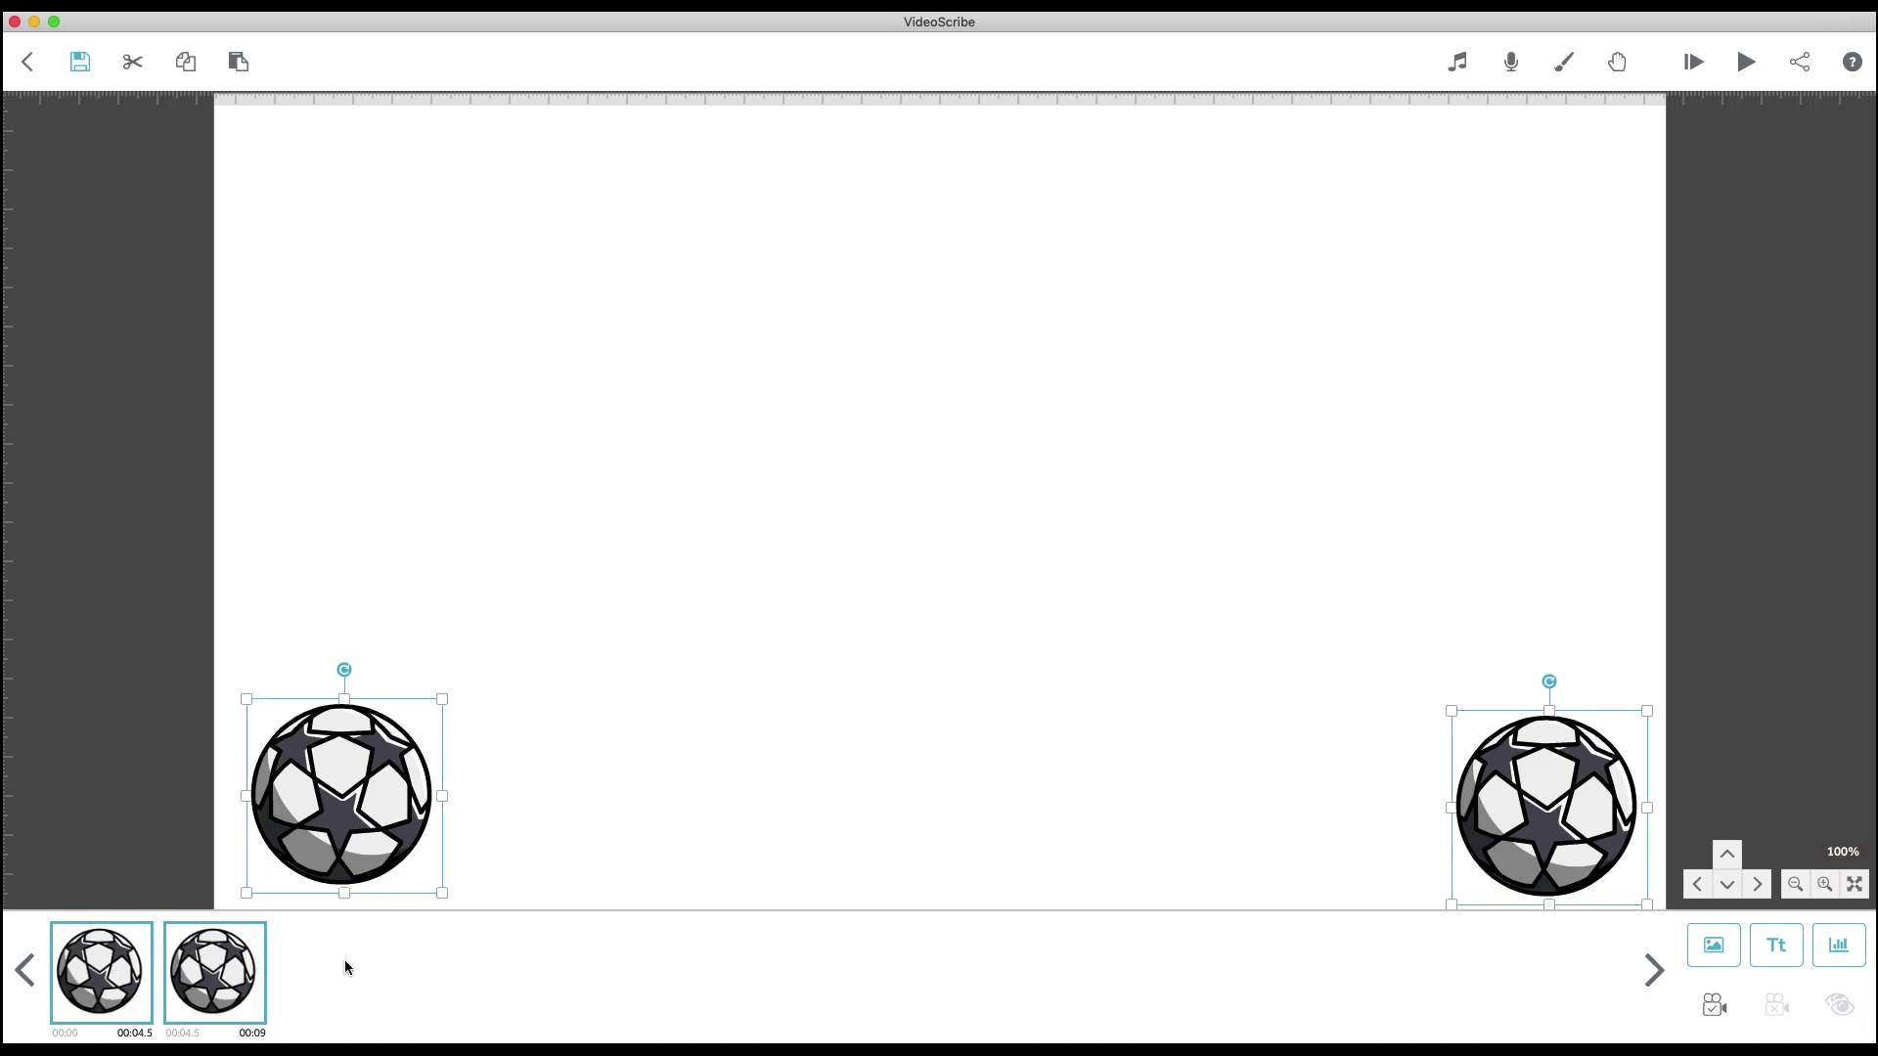
{"action": "left_click", "coordinate": [1713, 1004]}
{"action": "left_click", "coordinate": [120, 980]}
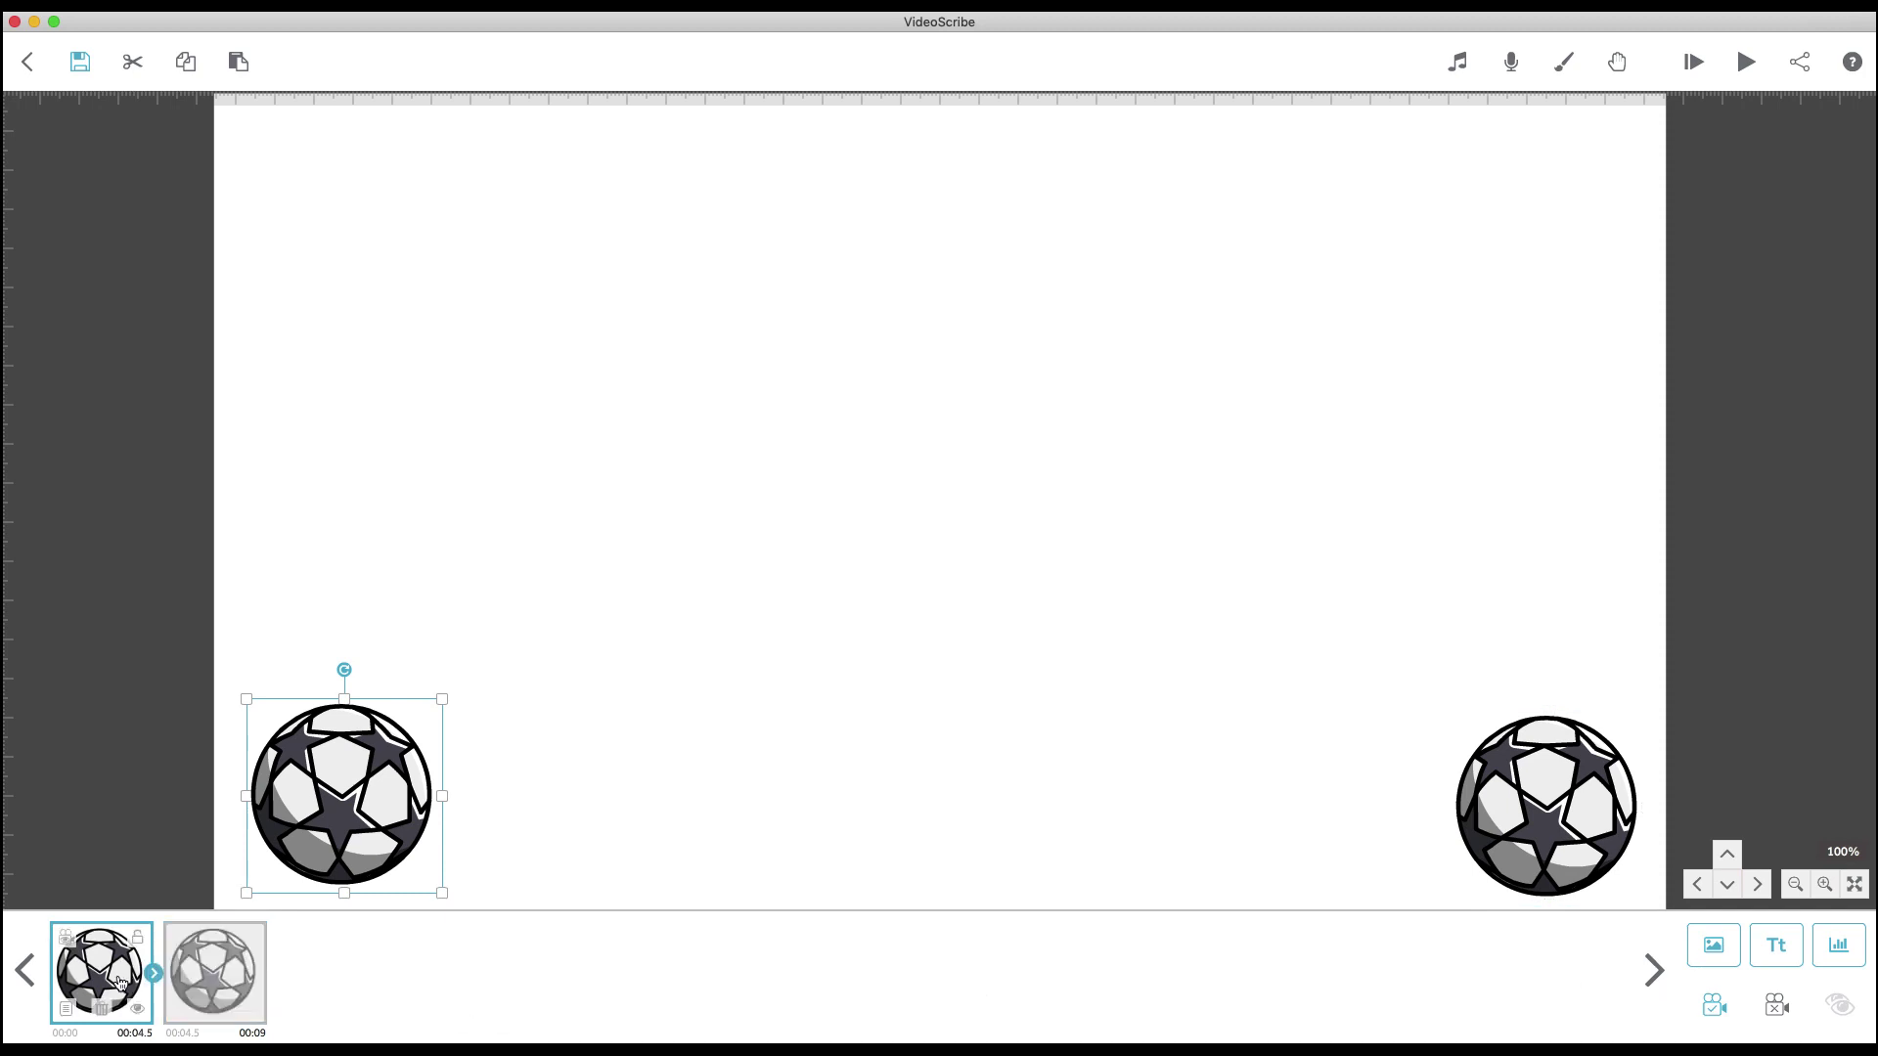
- Set the first soccer ball's colour mode to Outline and preview the animation
{"action": "left_click", "coordinate": [74, 1007]}
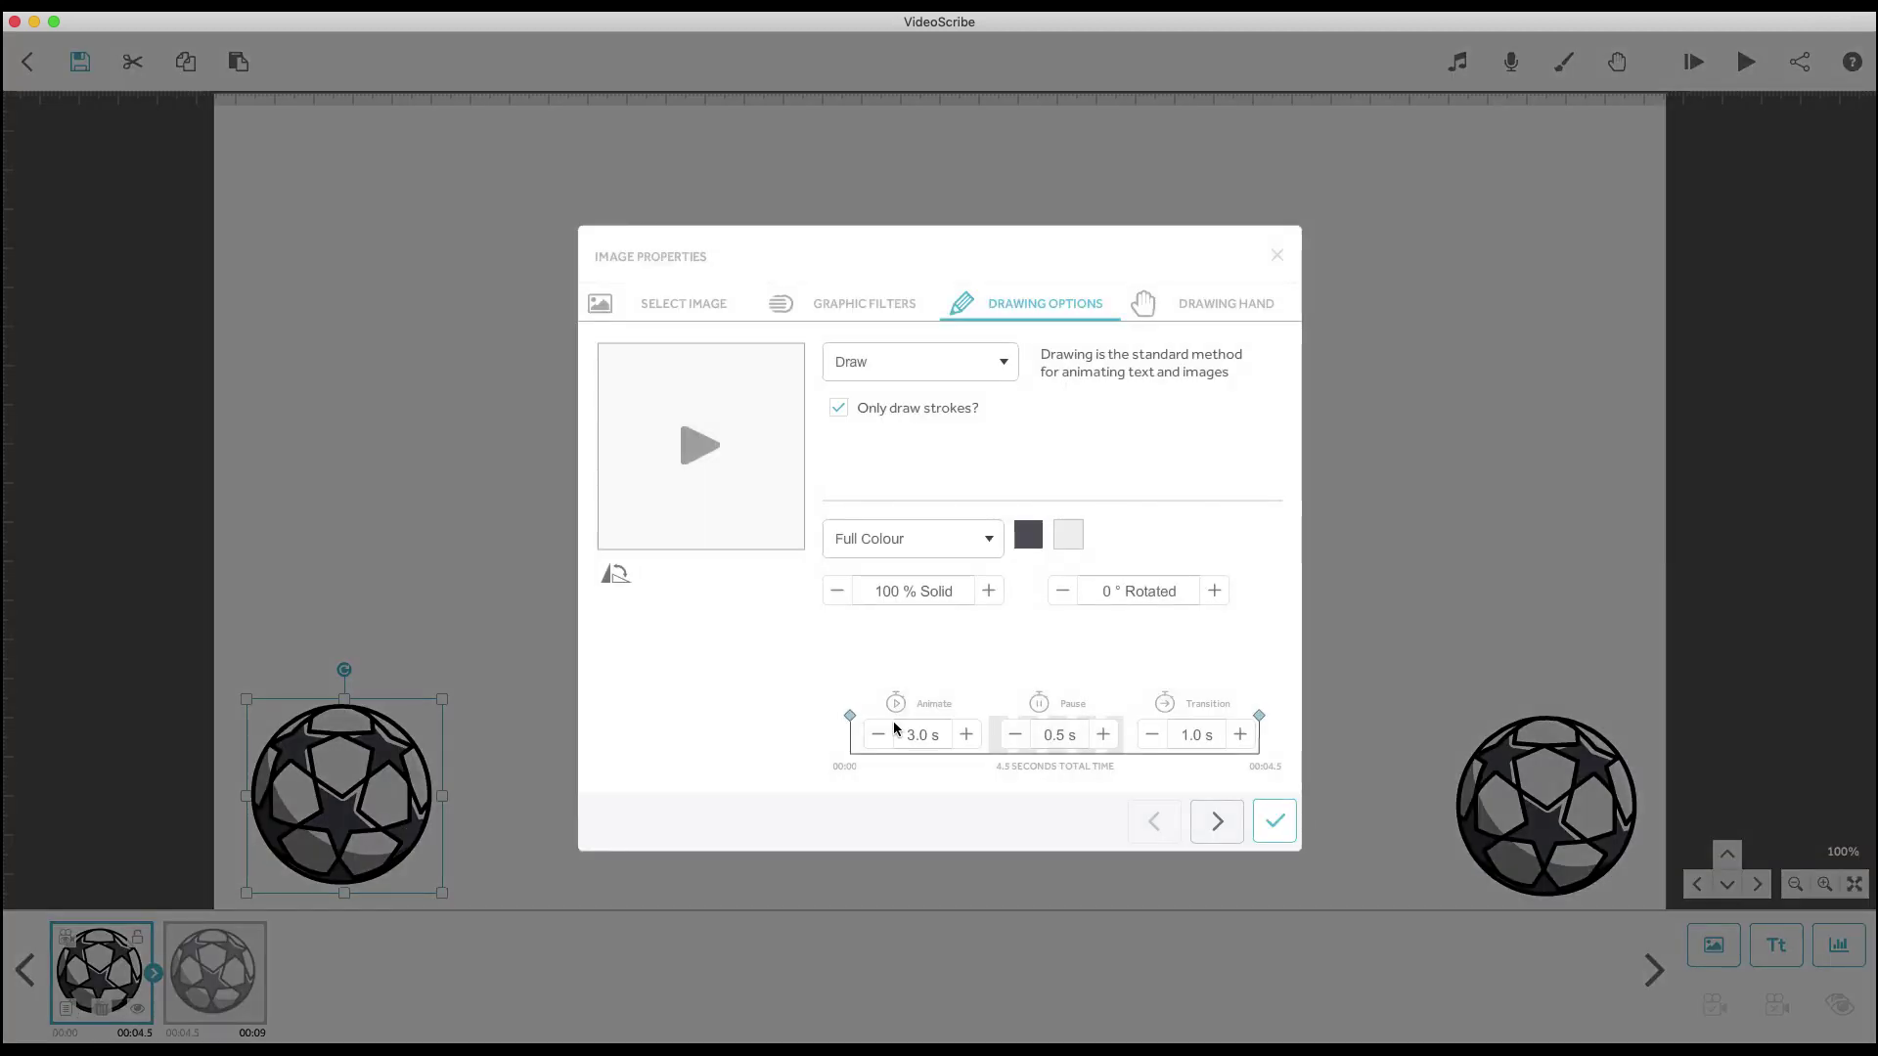
{"action": "left_click", "coordinate": [988, 539]}
{"action": "left_click", "coordinate": [911, 572]}
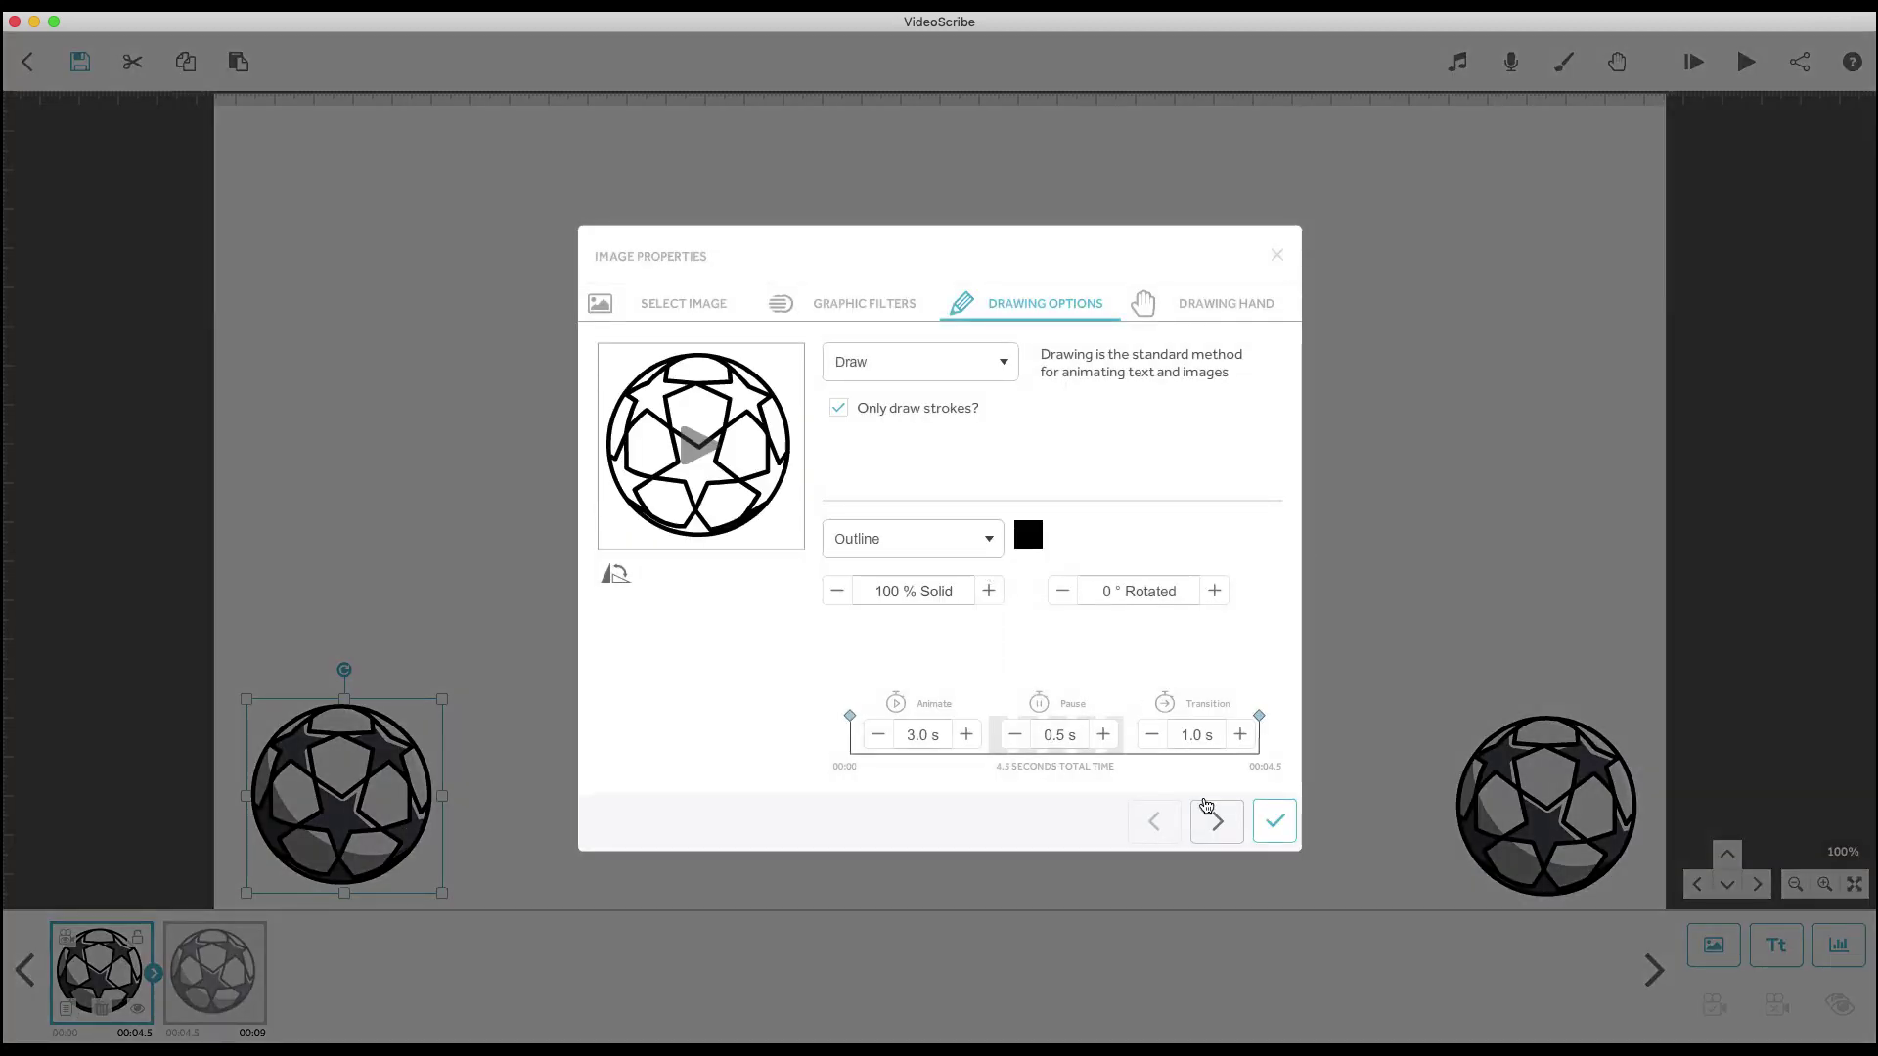
{"action": "left_click", "coordinate": [1217, 820]}
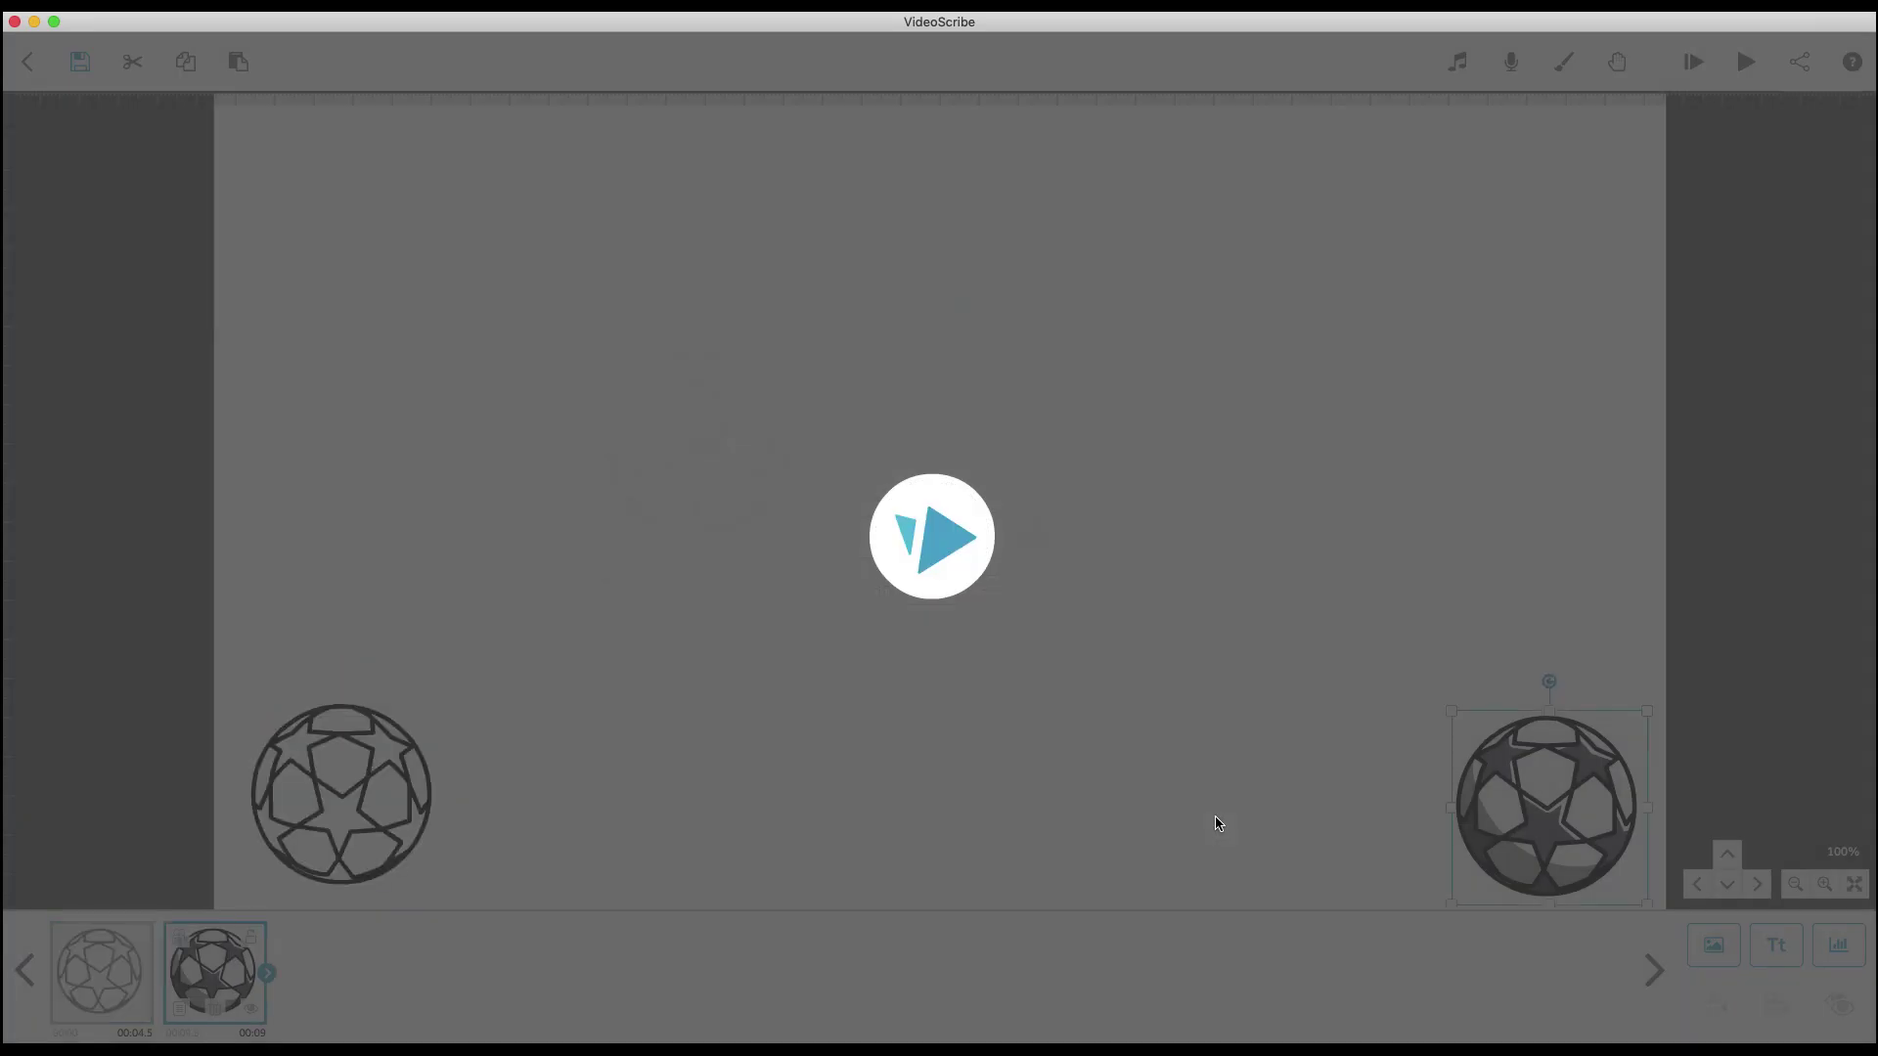
- Set the second soccer ball's colour mode to Outline
{"action": "left_click", "coordinate": [1216, 823]}
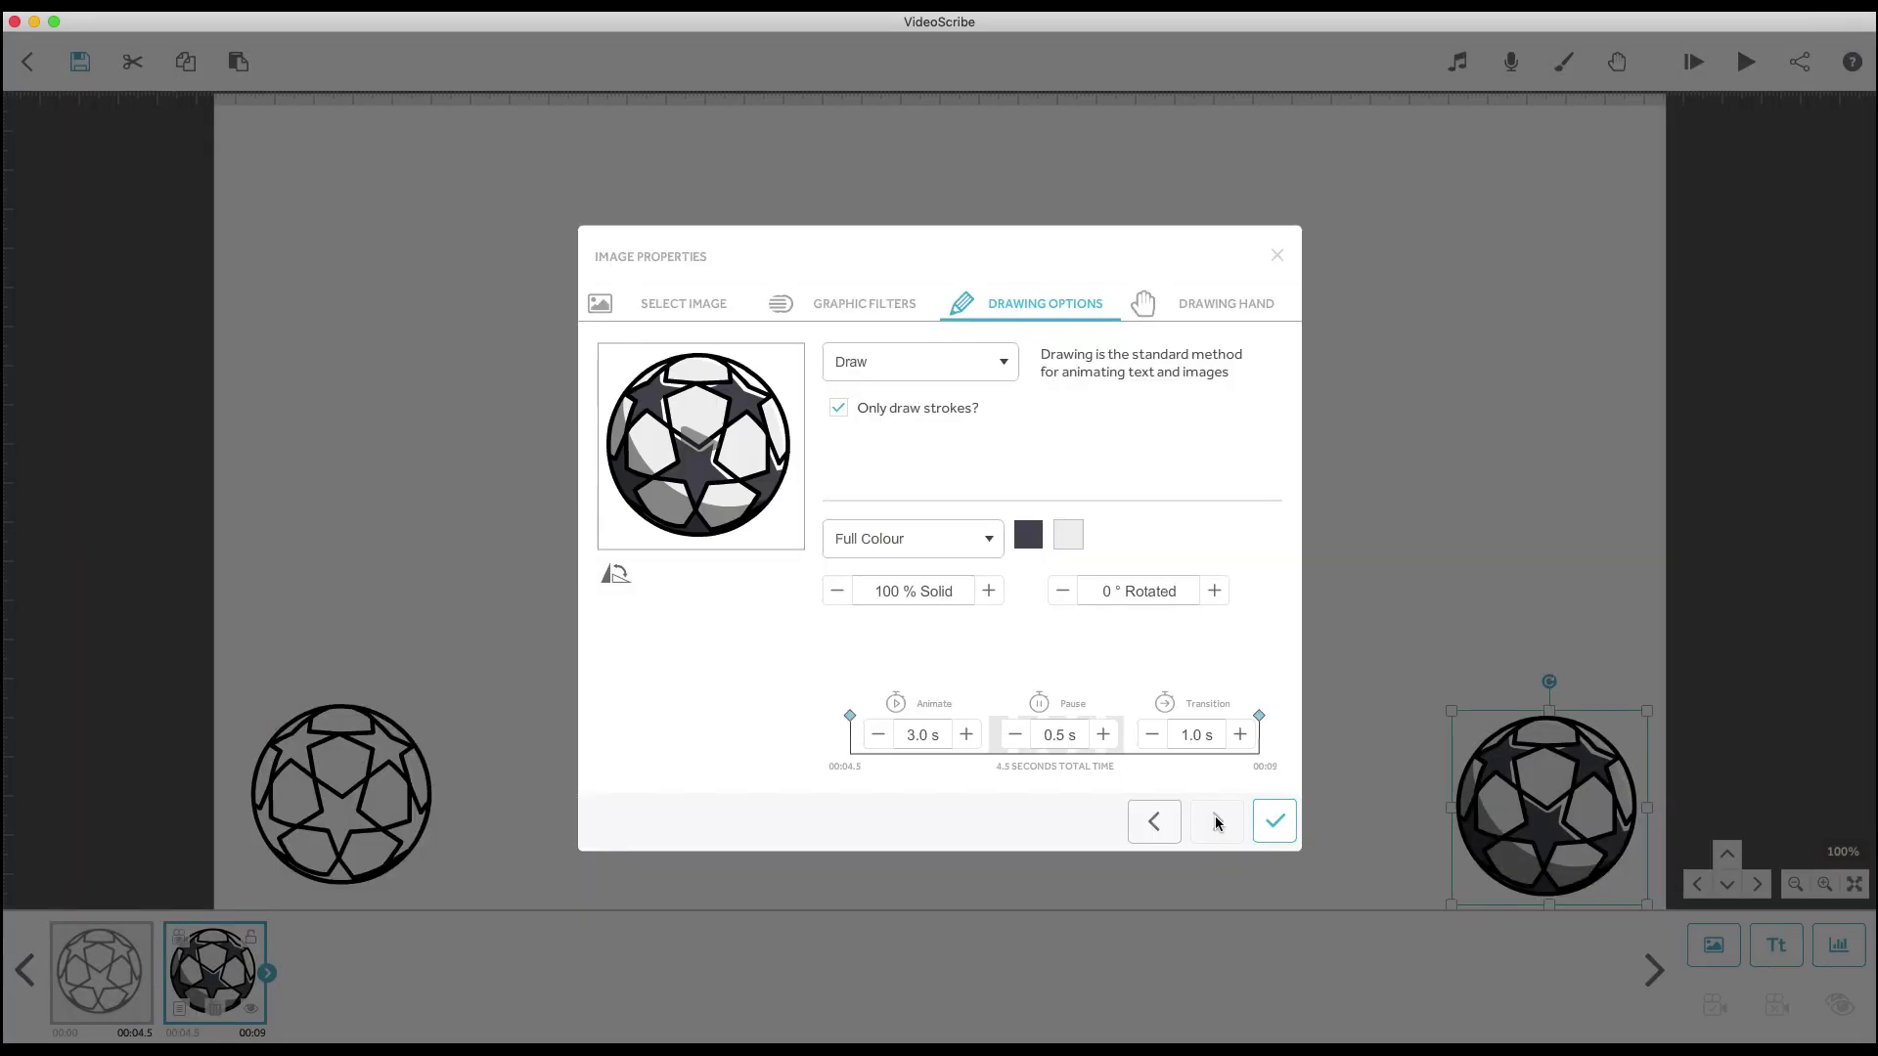
{"action": "left_click", "coordinate": [988, 543]}
{"action": "left_click", "coordinate": [939, 577]}
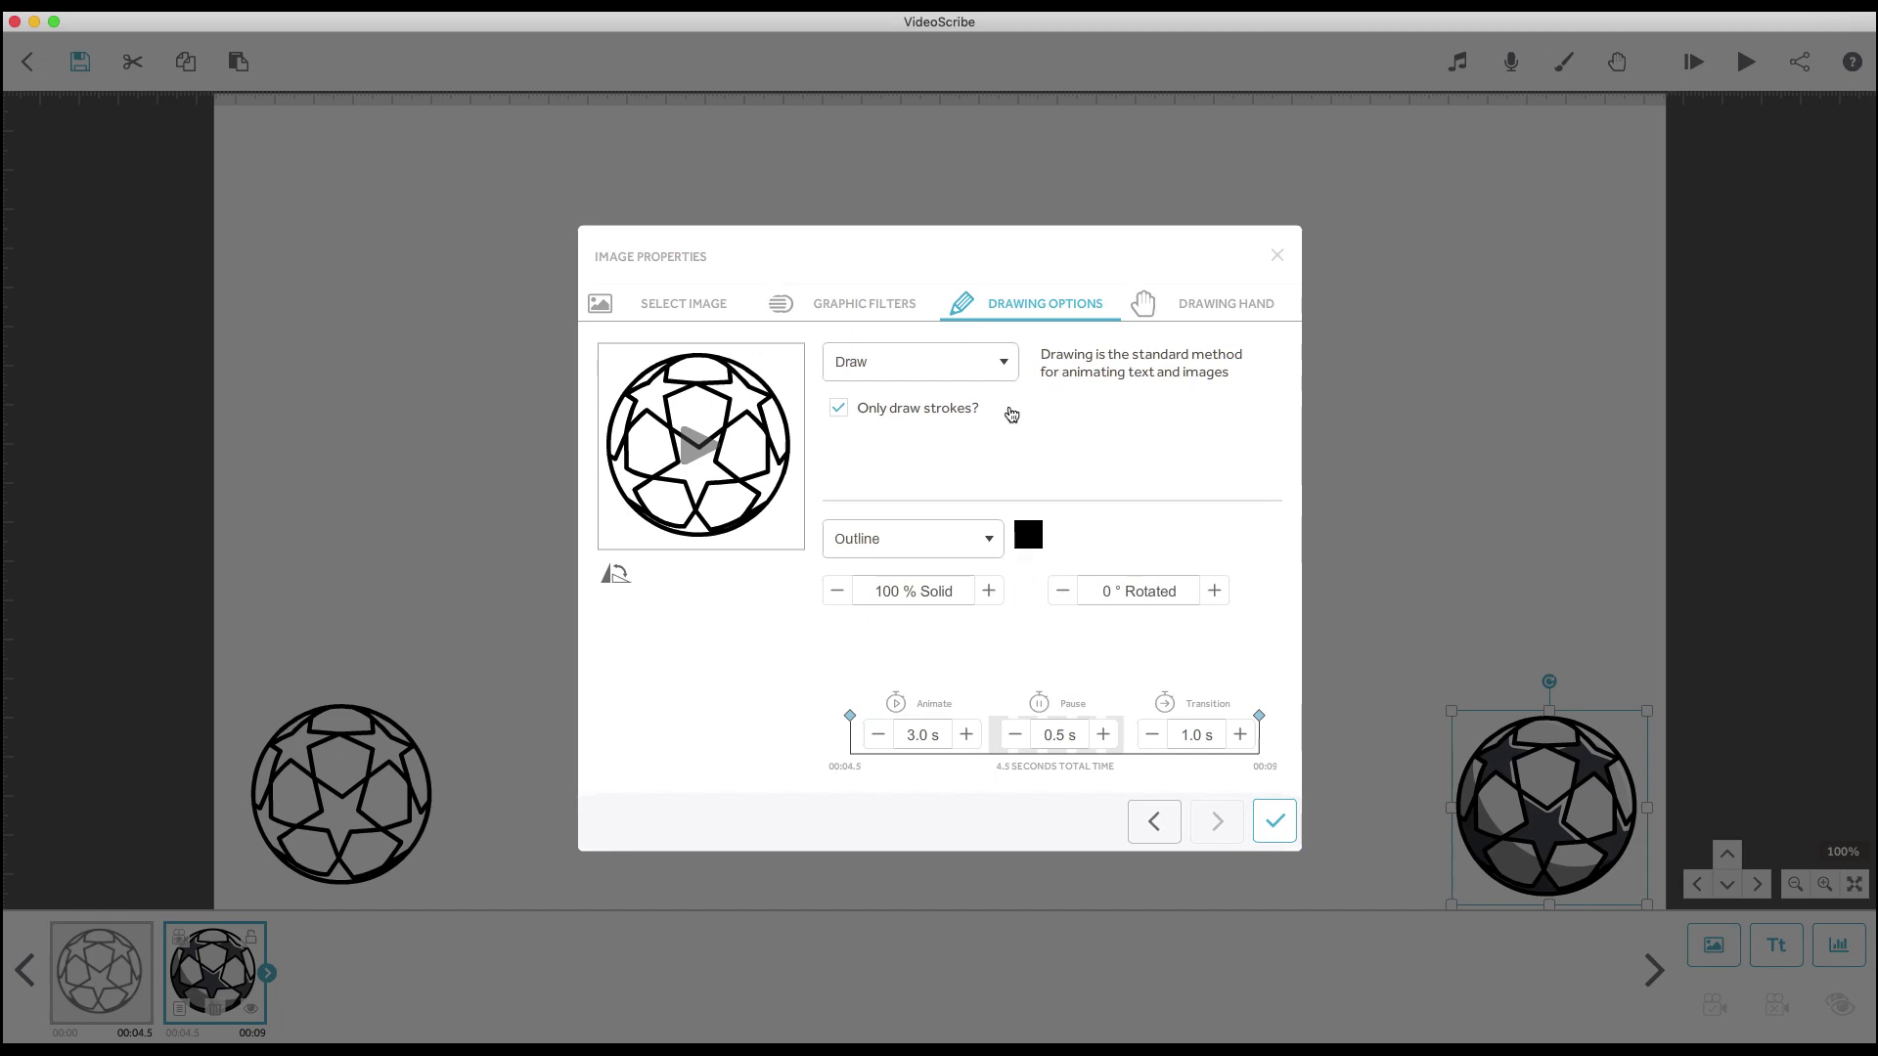
- Change the second ball's Draw type to Morph, with the first soccer ball as the source
{"action": "left_click", "coordinate": [1004, 367]}
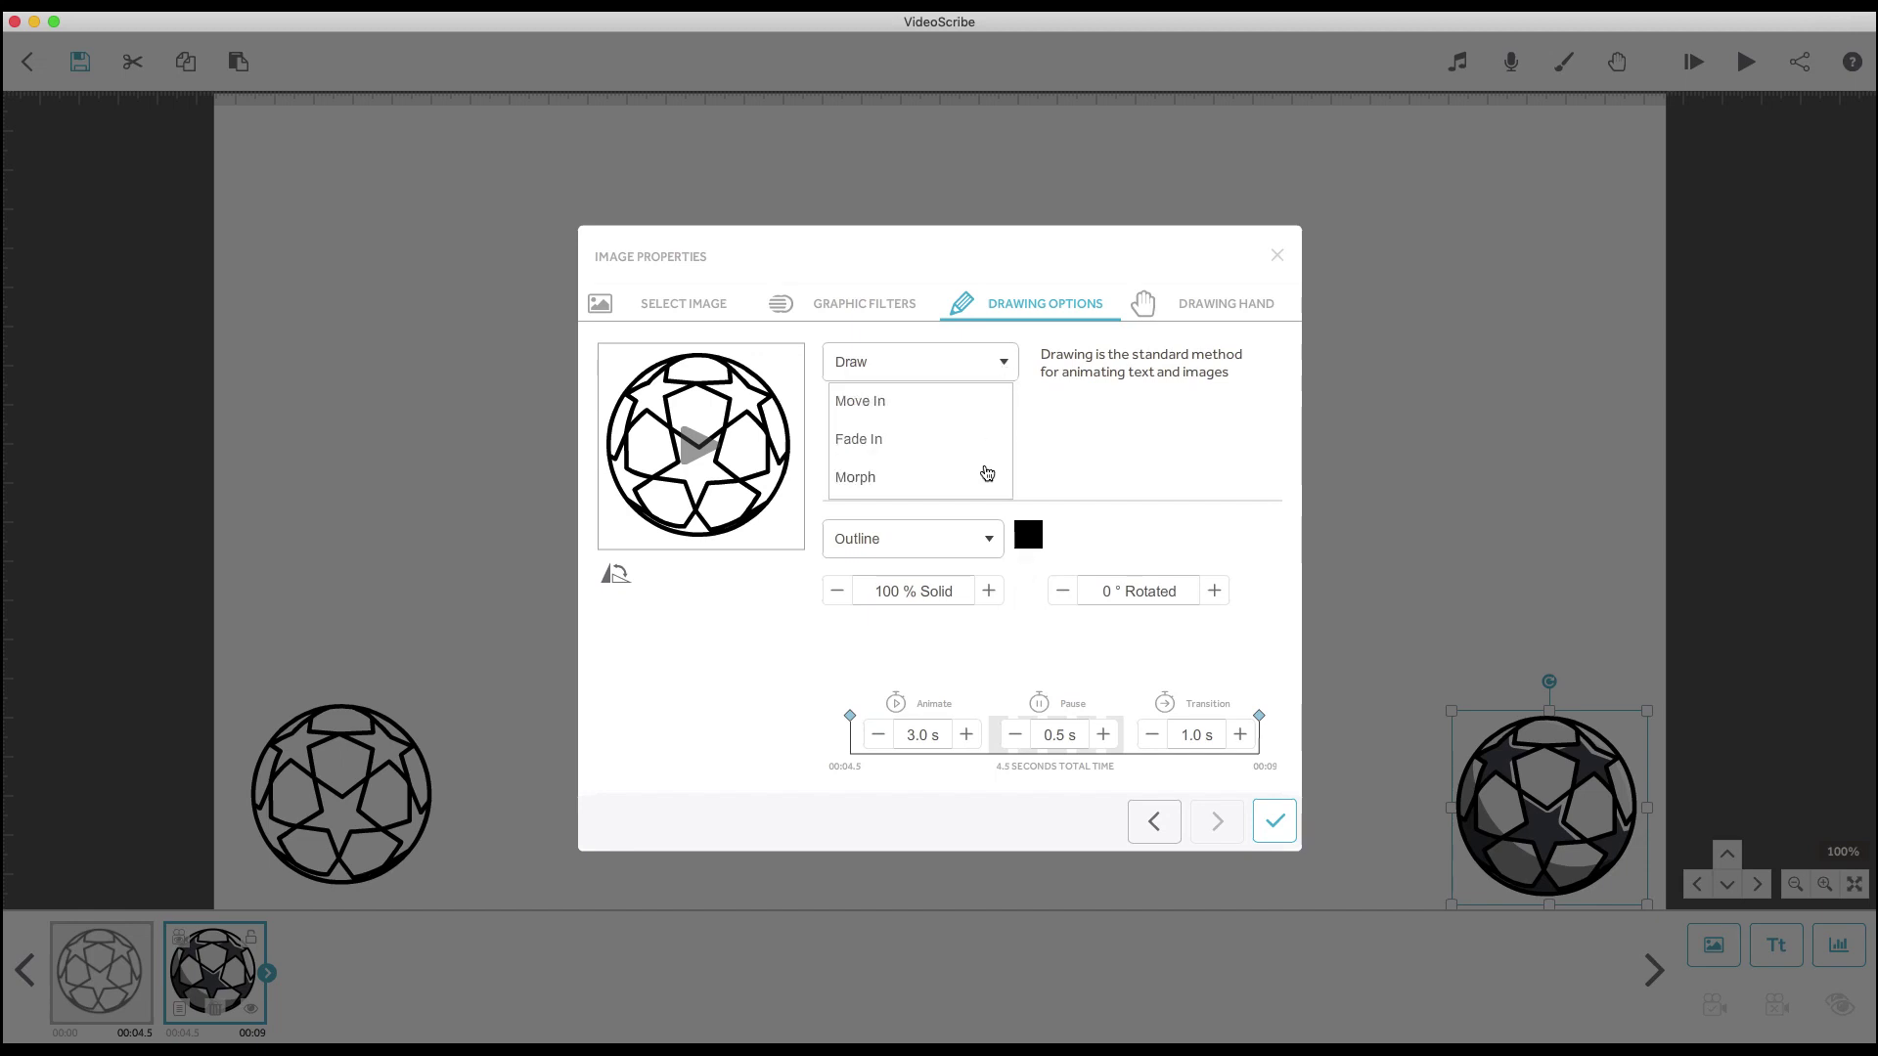
{"action": "left_click", "coordinate": [986, 481]}
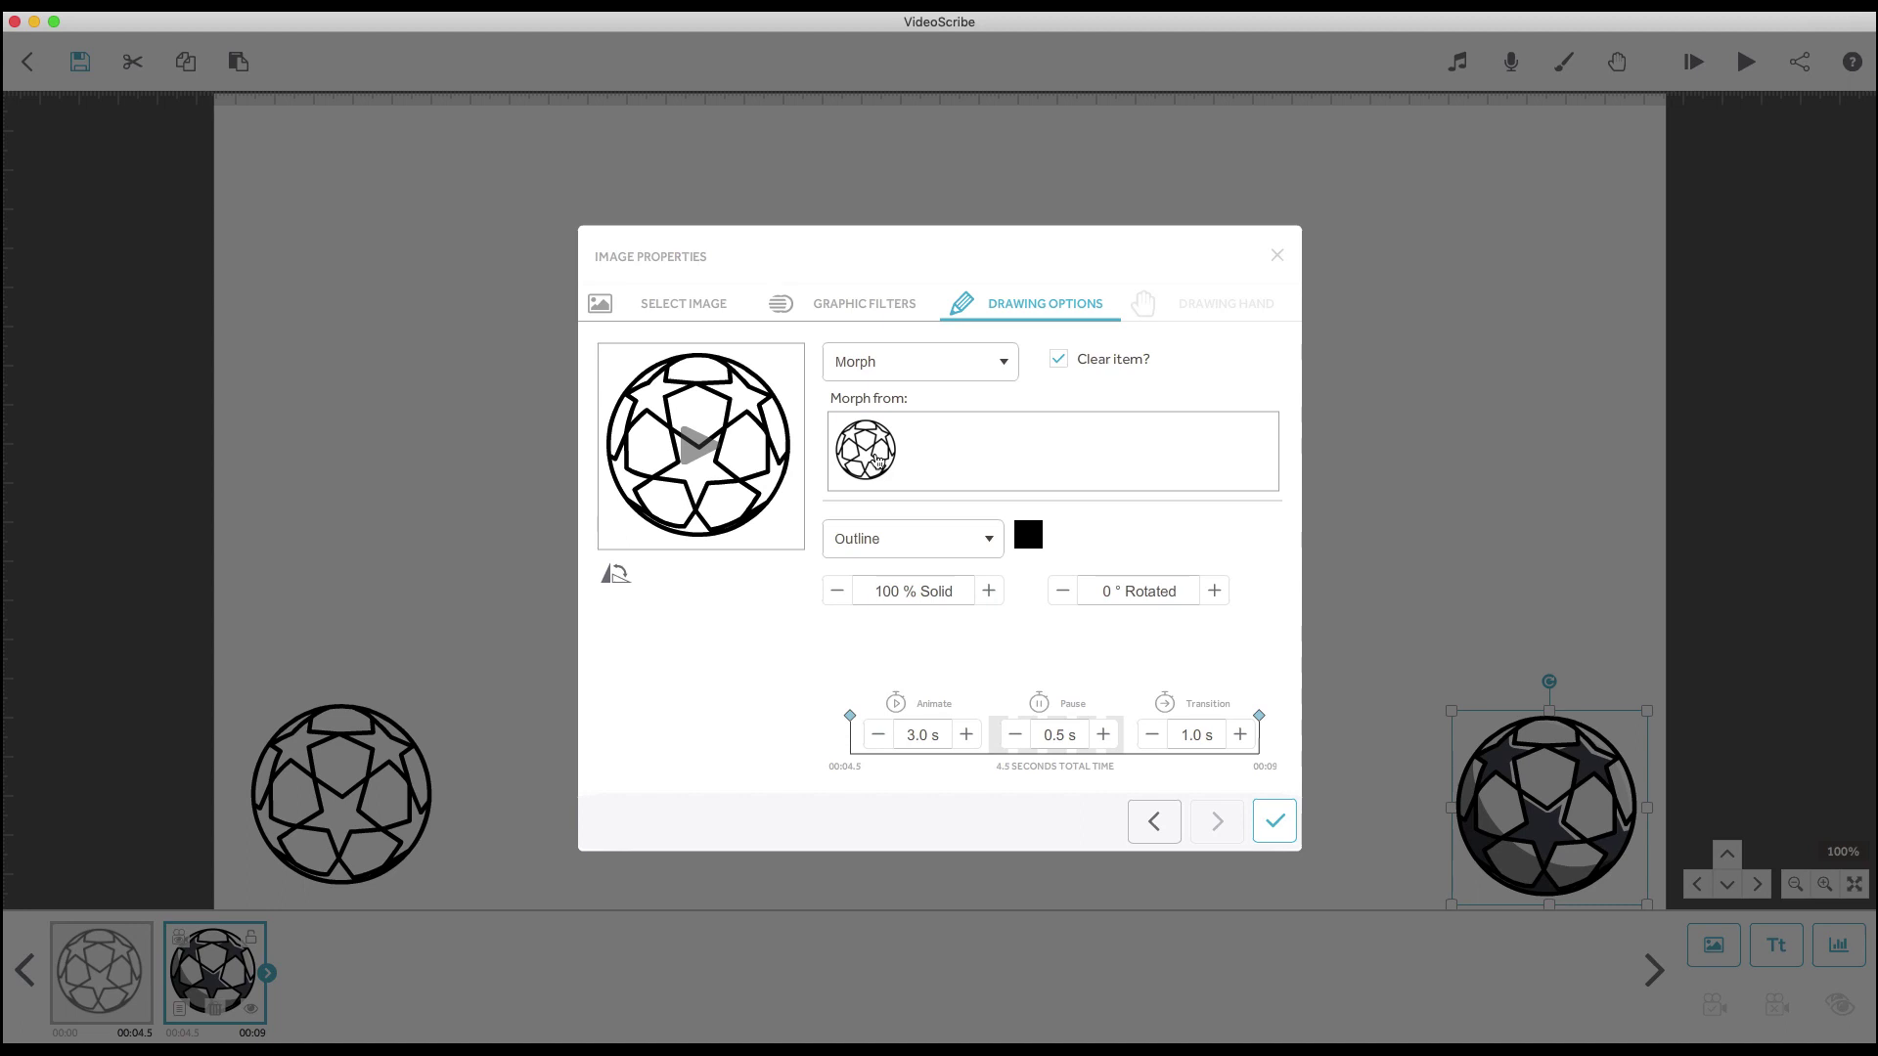
{"action": "left_click", "coordinate": [877, 457]}
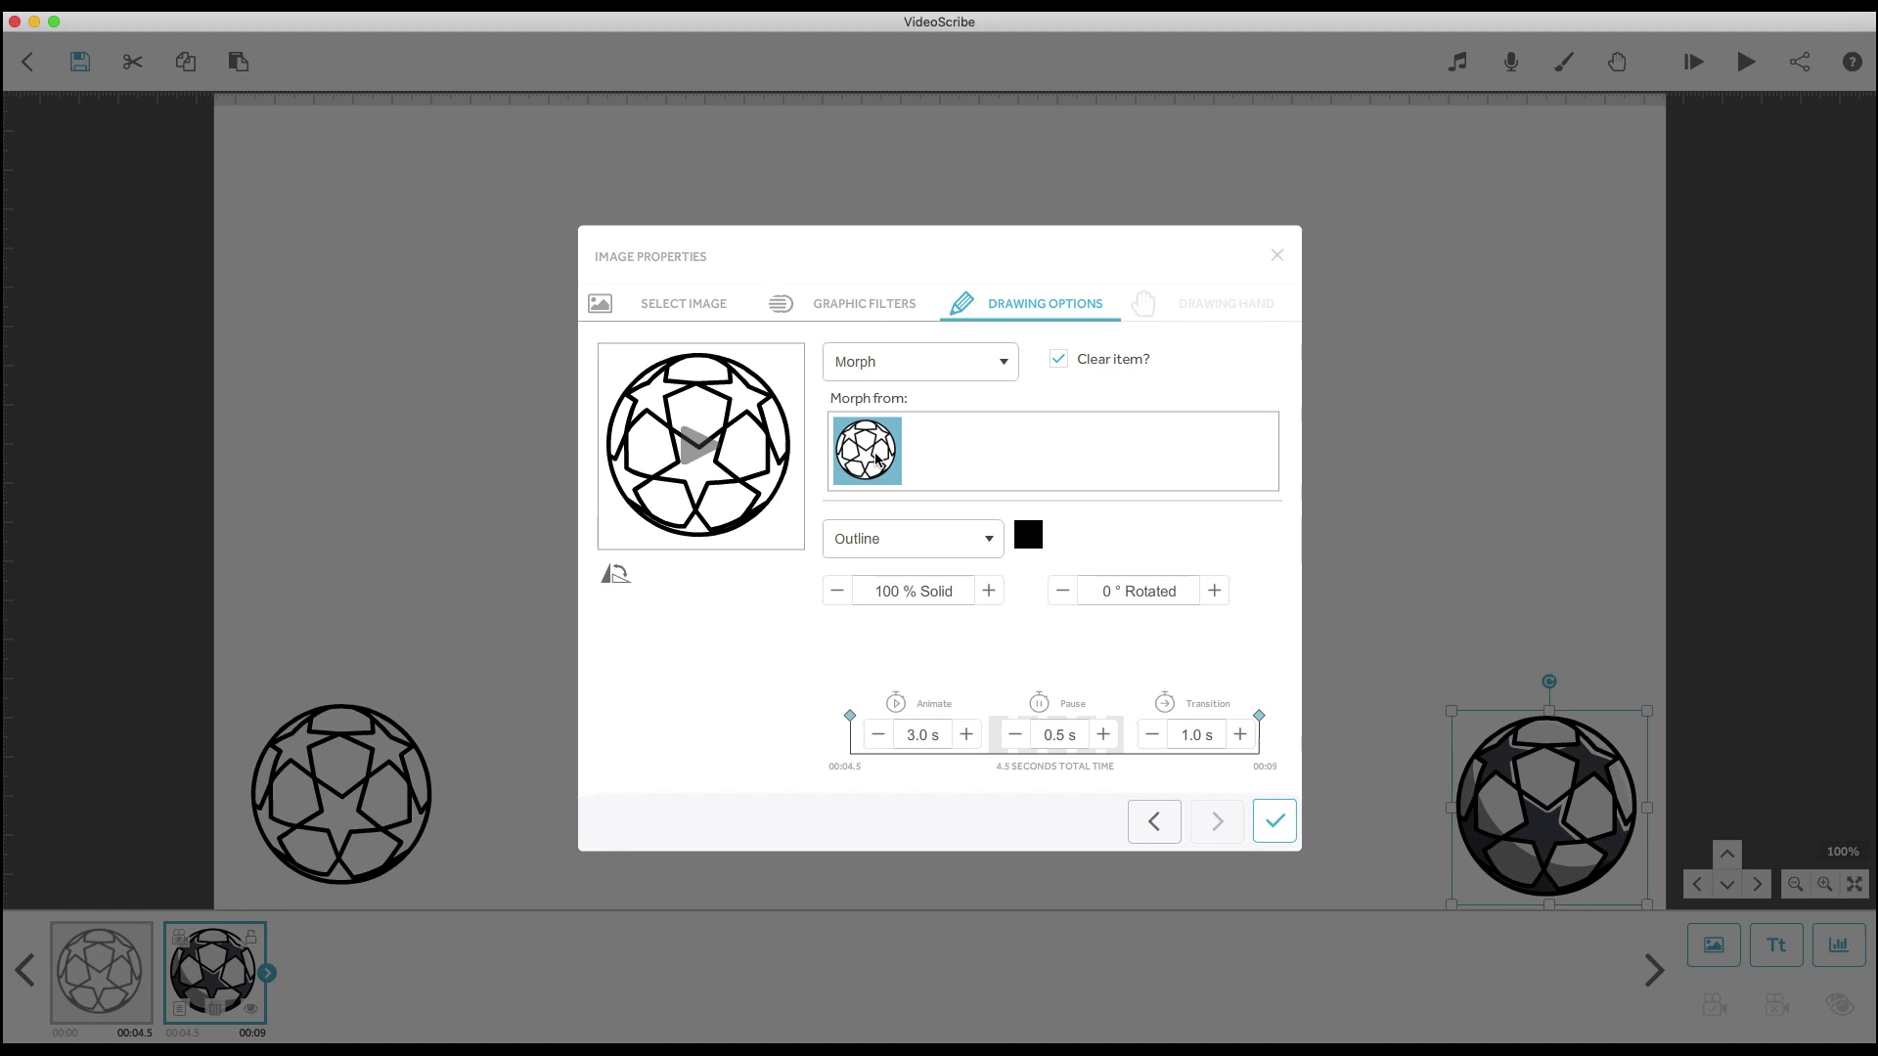
- Set the second ball's morph Rotated value to 500 degrees
{"action": "left_click", "coordinate": [1177, 597]}
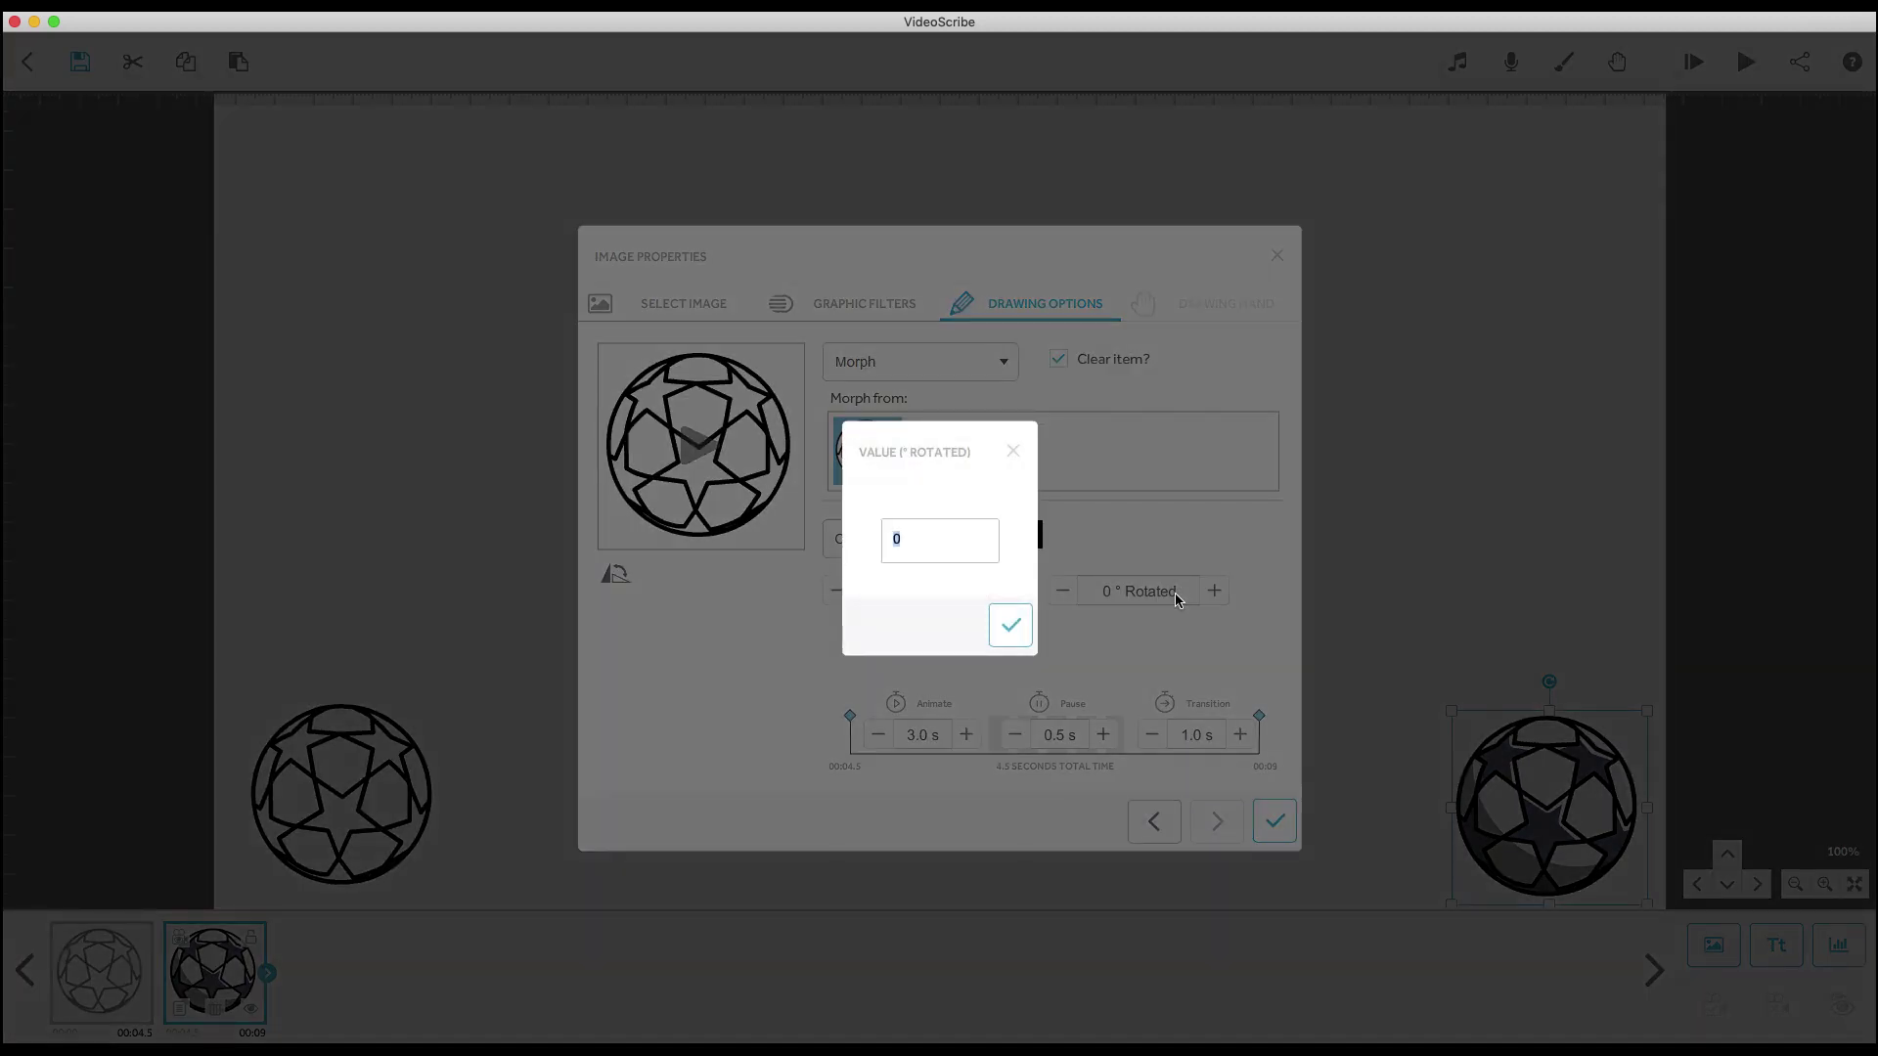
{"action": "type", "text": "500"}
{"action": "left_click", "coordinate": [1011, 627]}
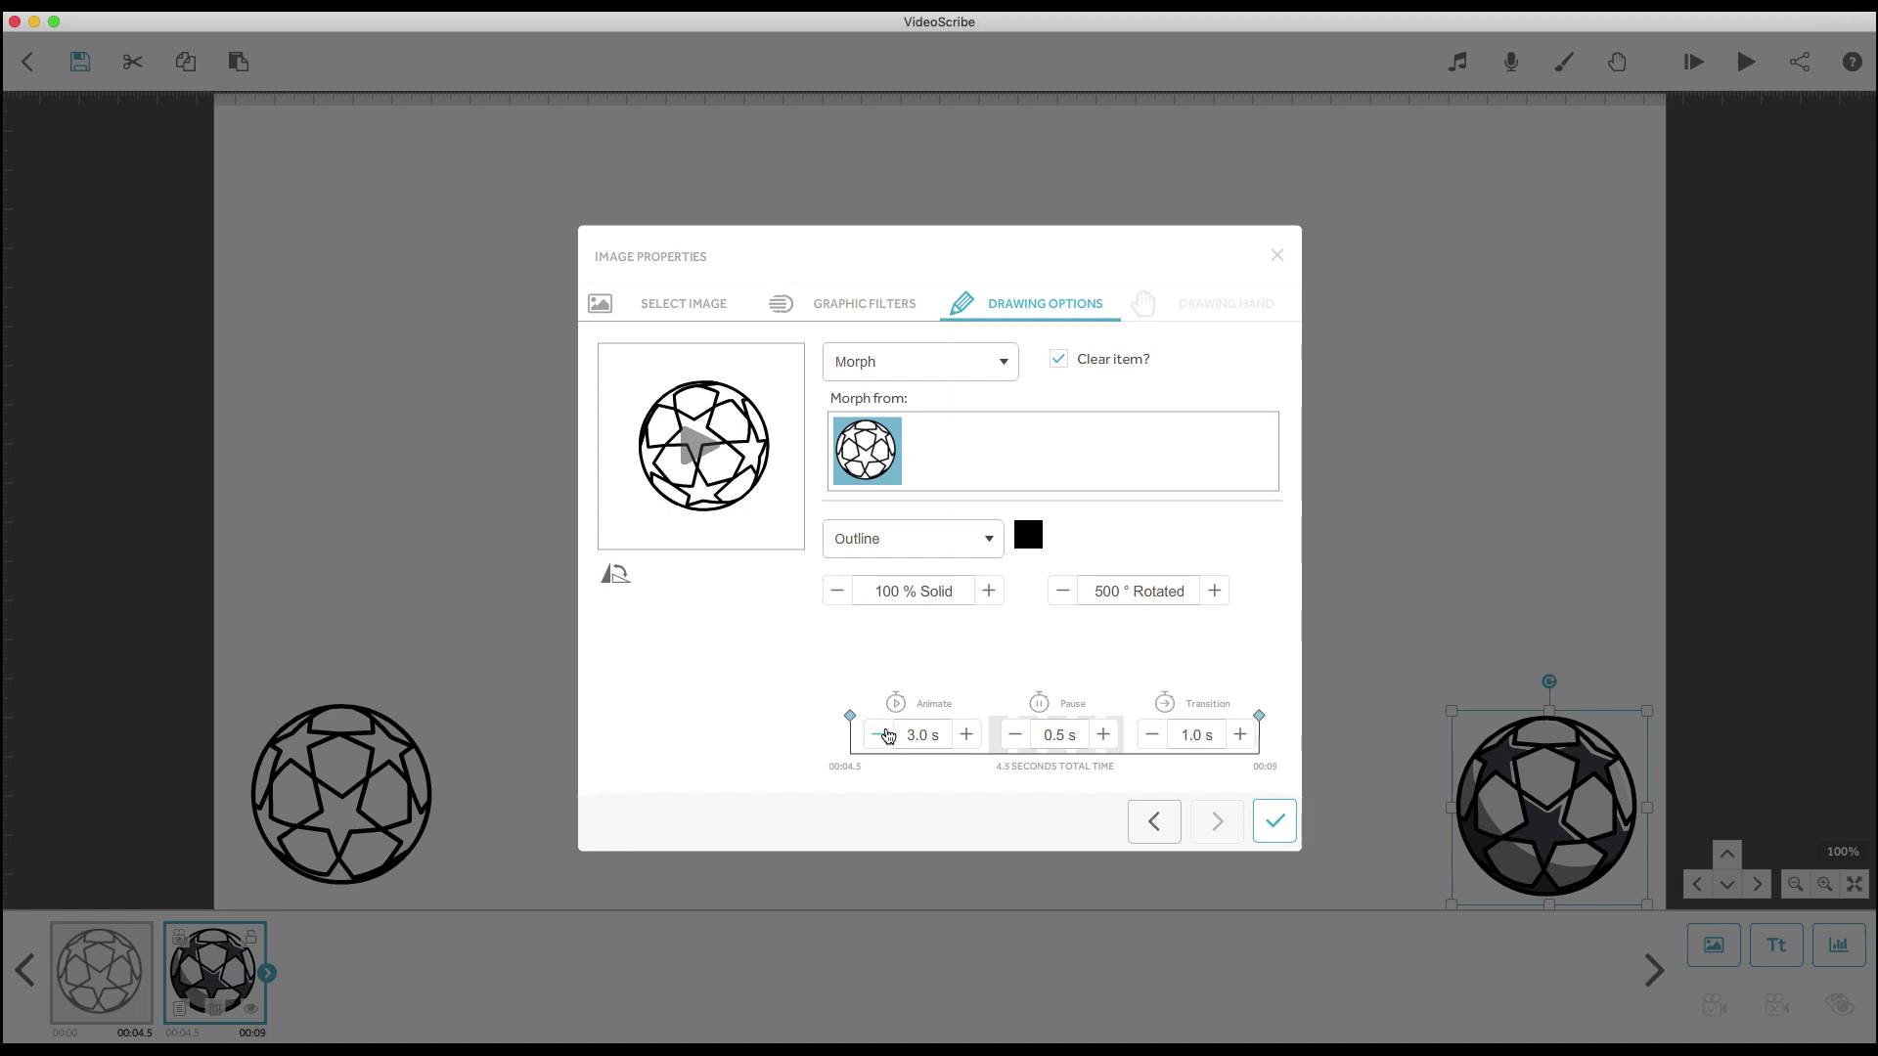
- Reduce the second ball's Animate time to 2.5 seconds and apply its properties
{"action": "left_click", "coordinate": [886, 736]}
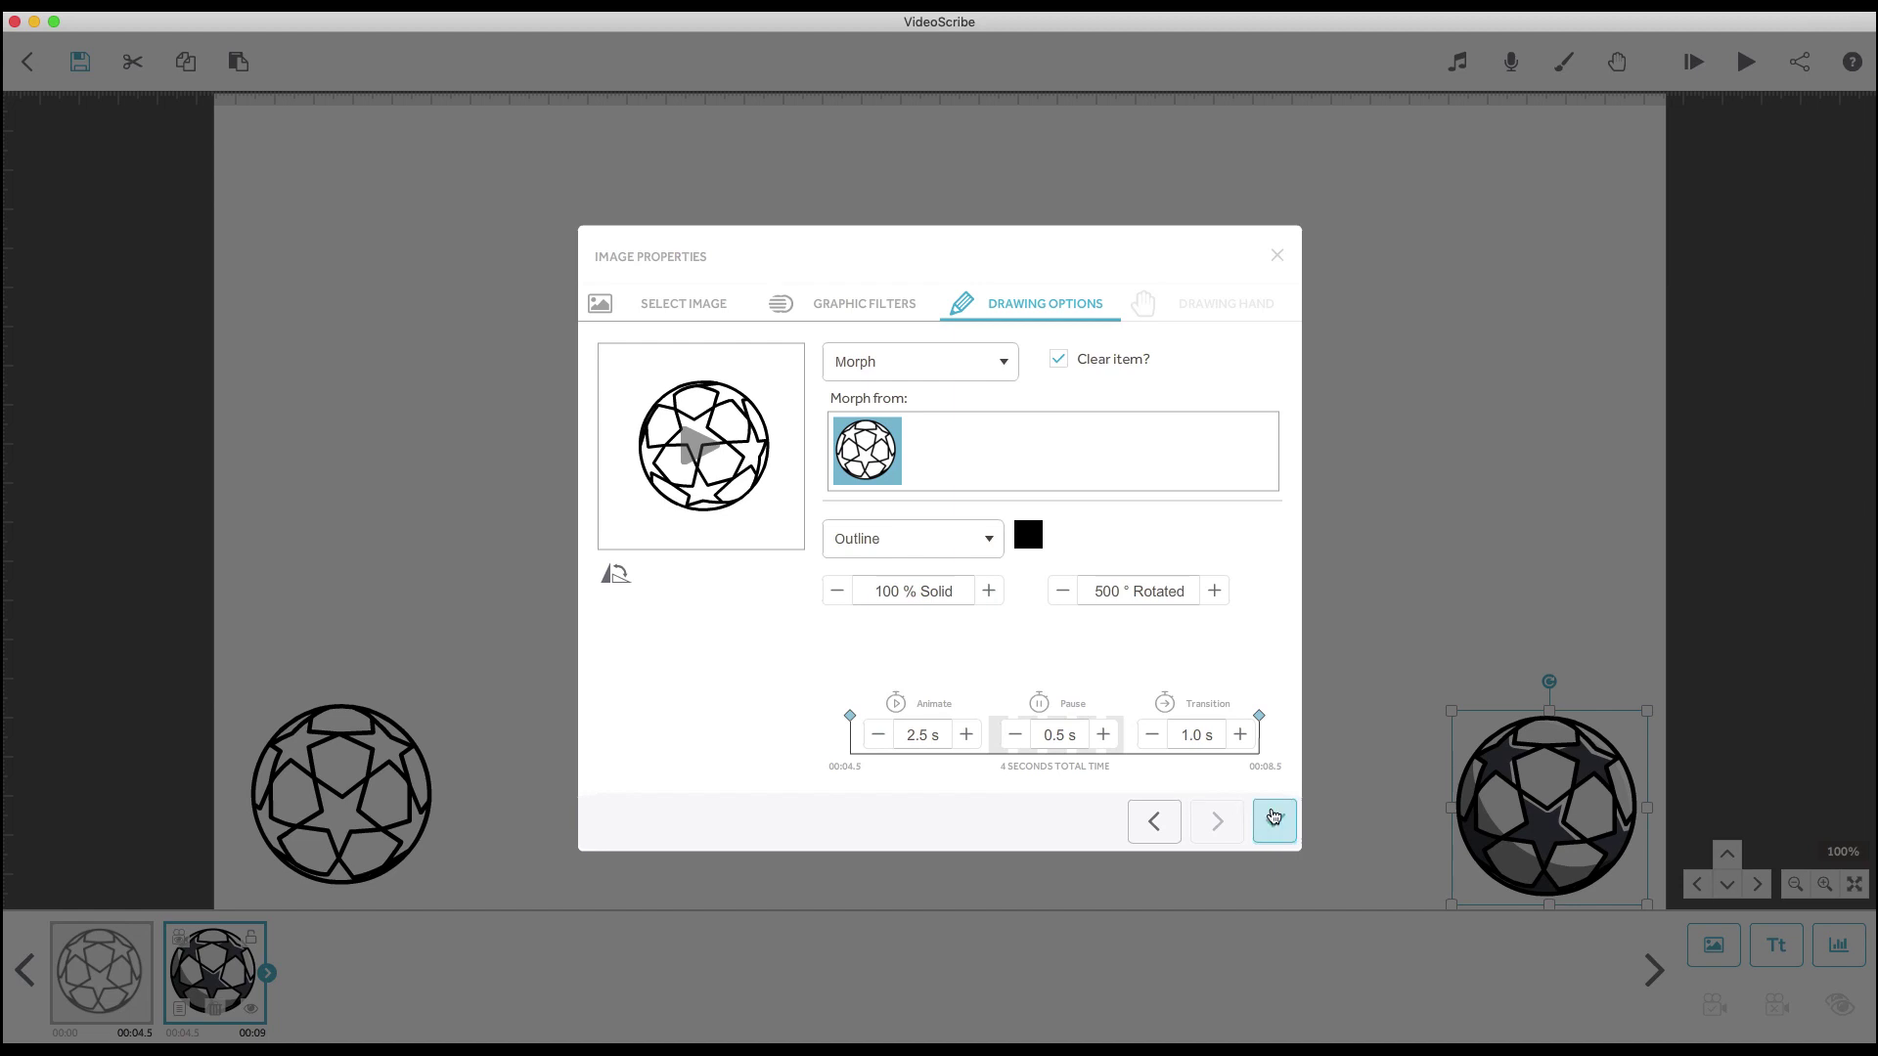
{"action": "left_click", "coordinate": [1275, 817]}
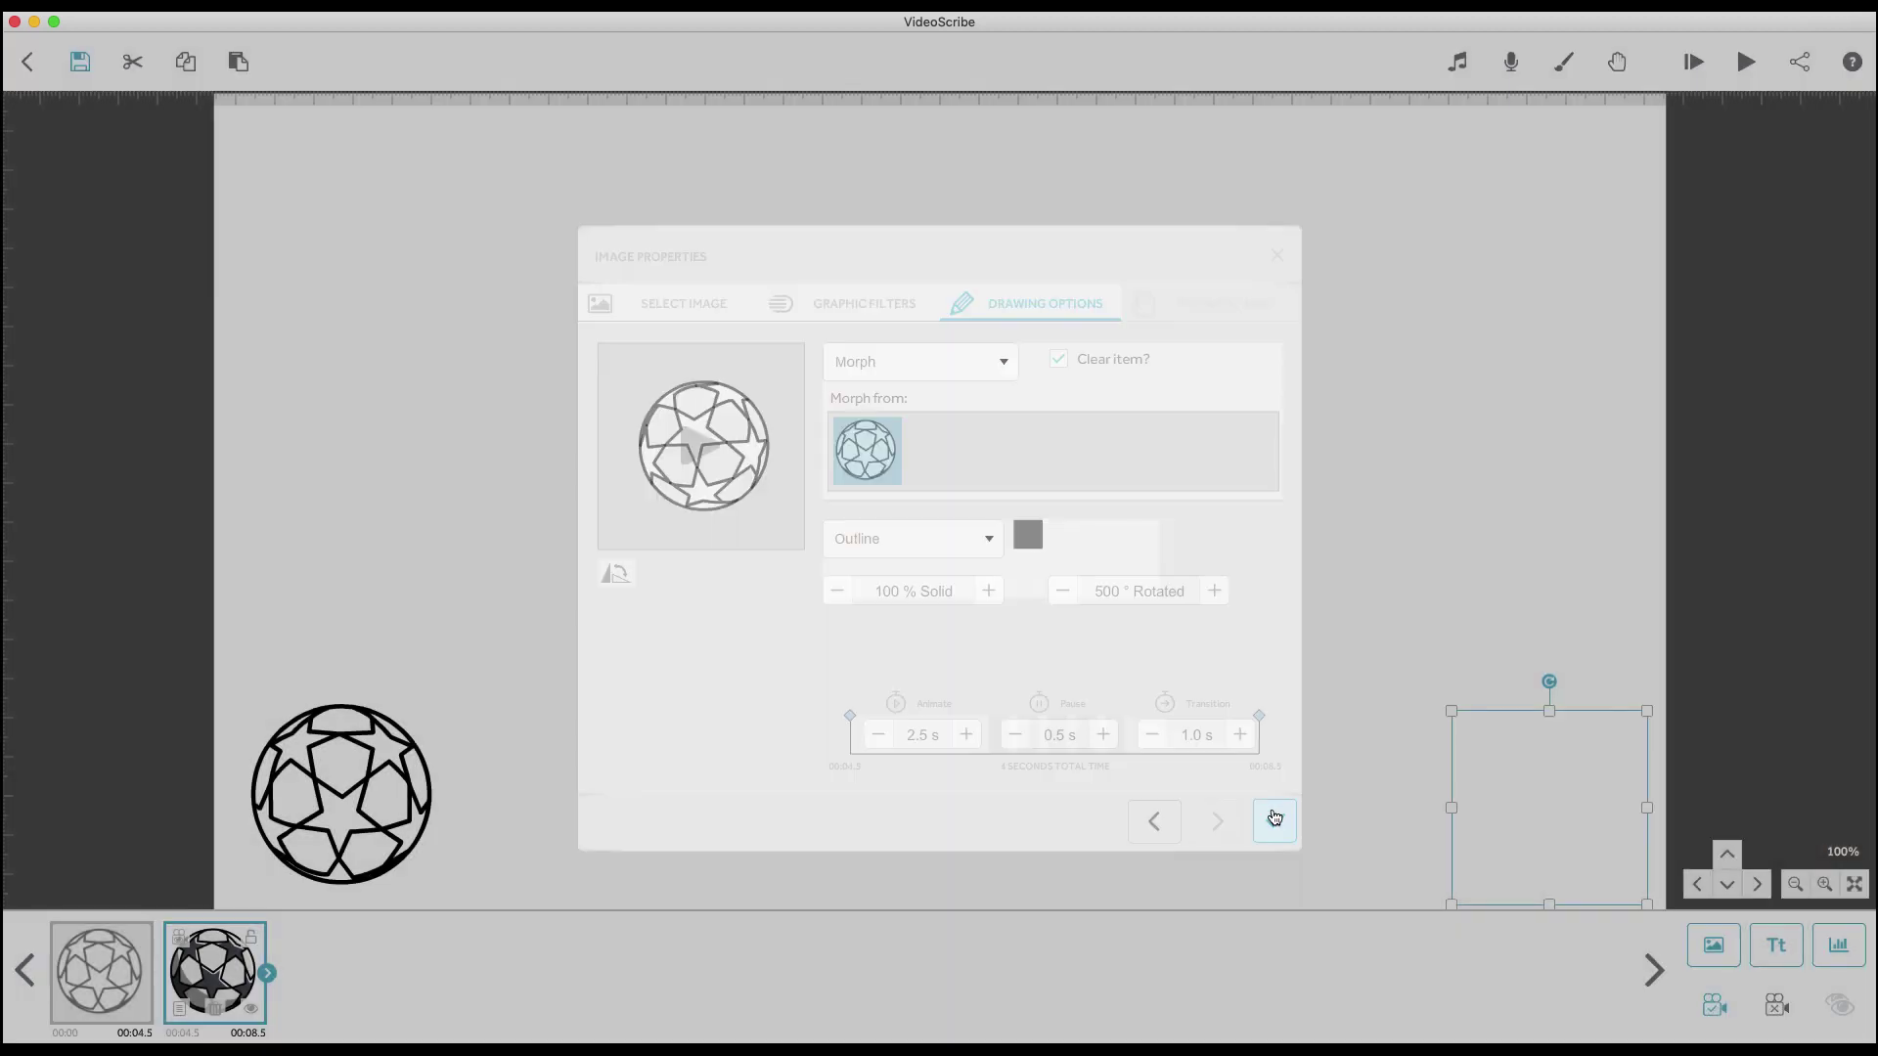